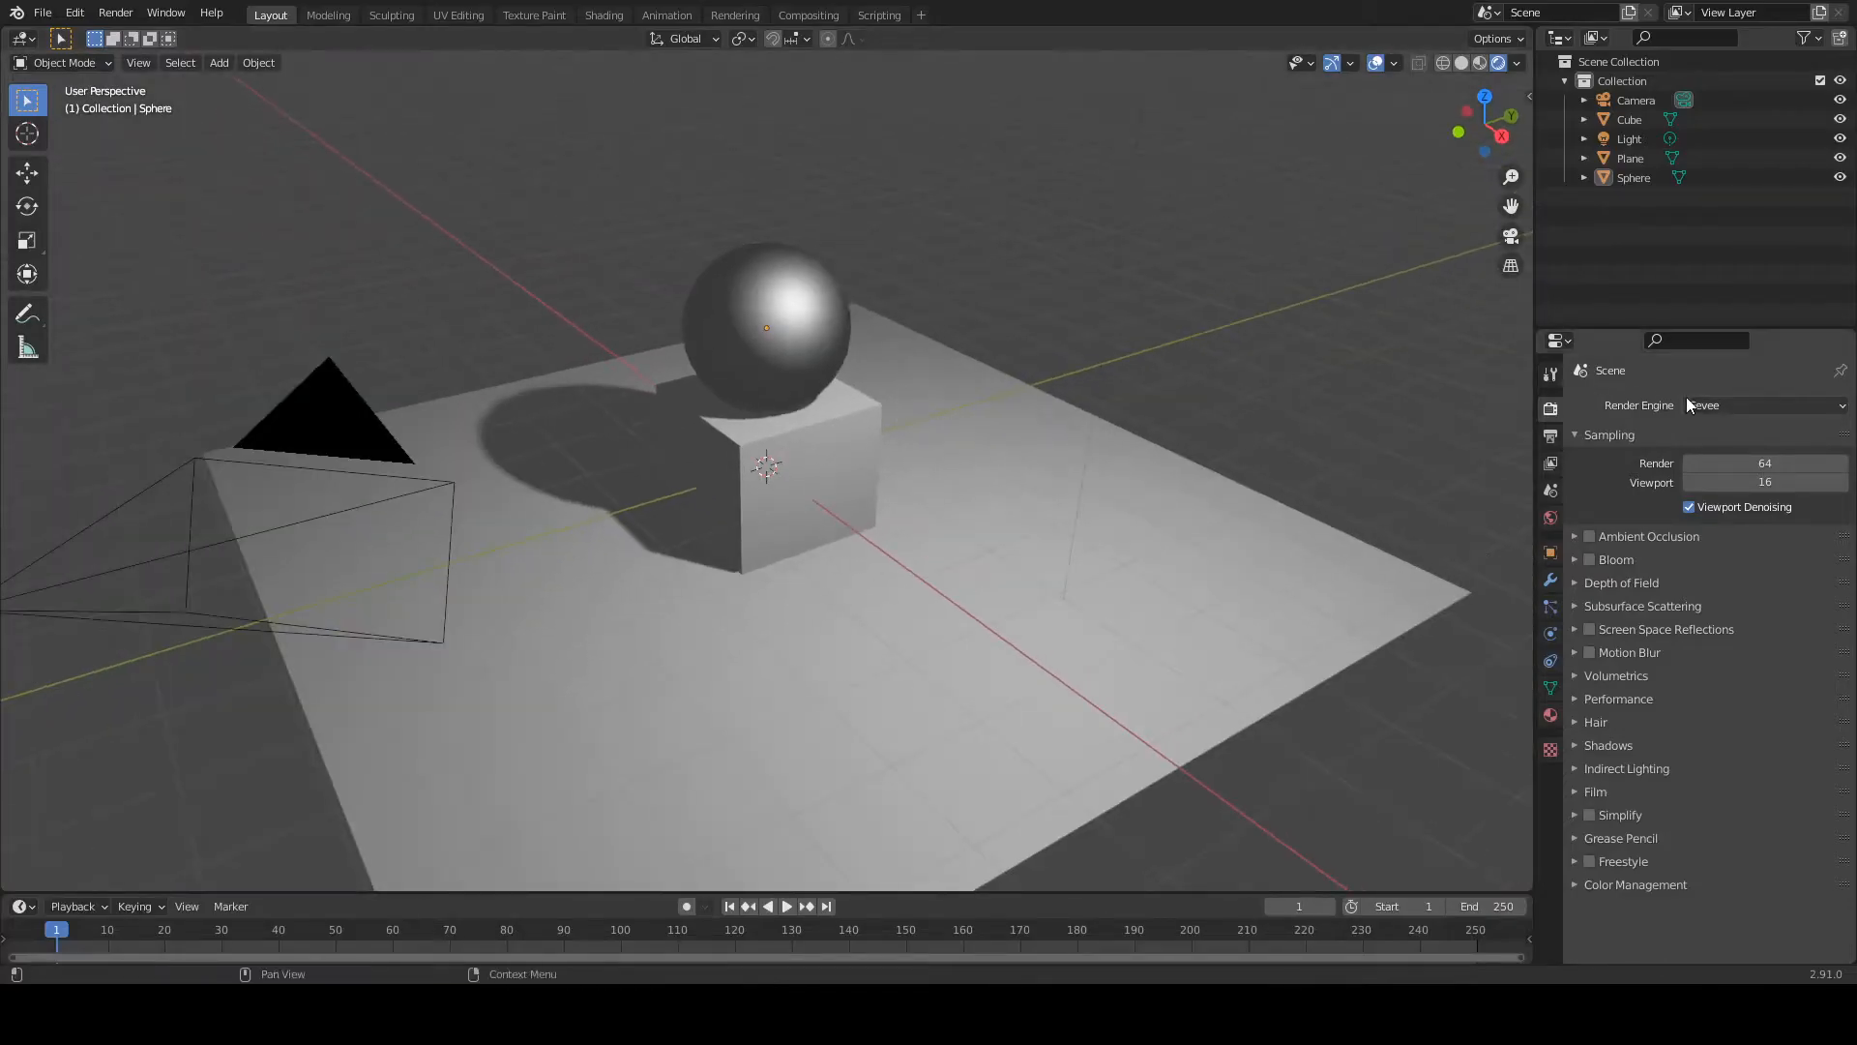
# Compare the lighting and shadows of the cube and sphere scene in Eevee and in Cycles from several angles
pyautogui.moveTo(1258, 423); pyautogui.dragTo(1000, 420, button='middle')
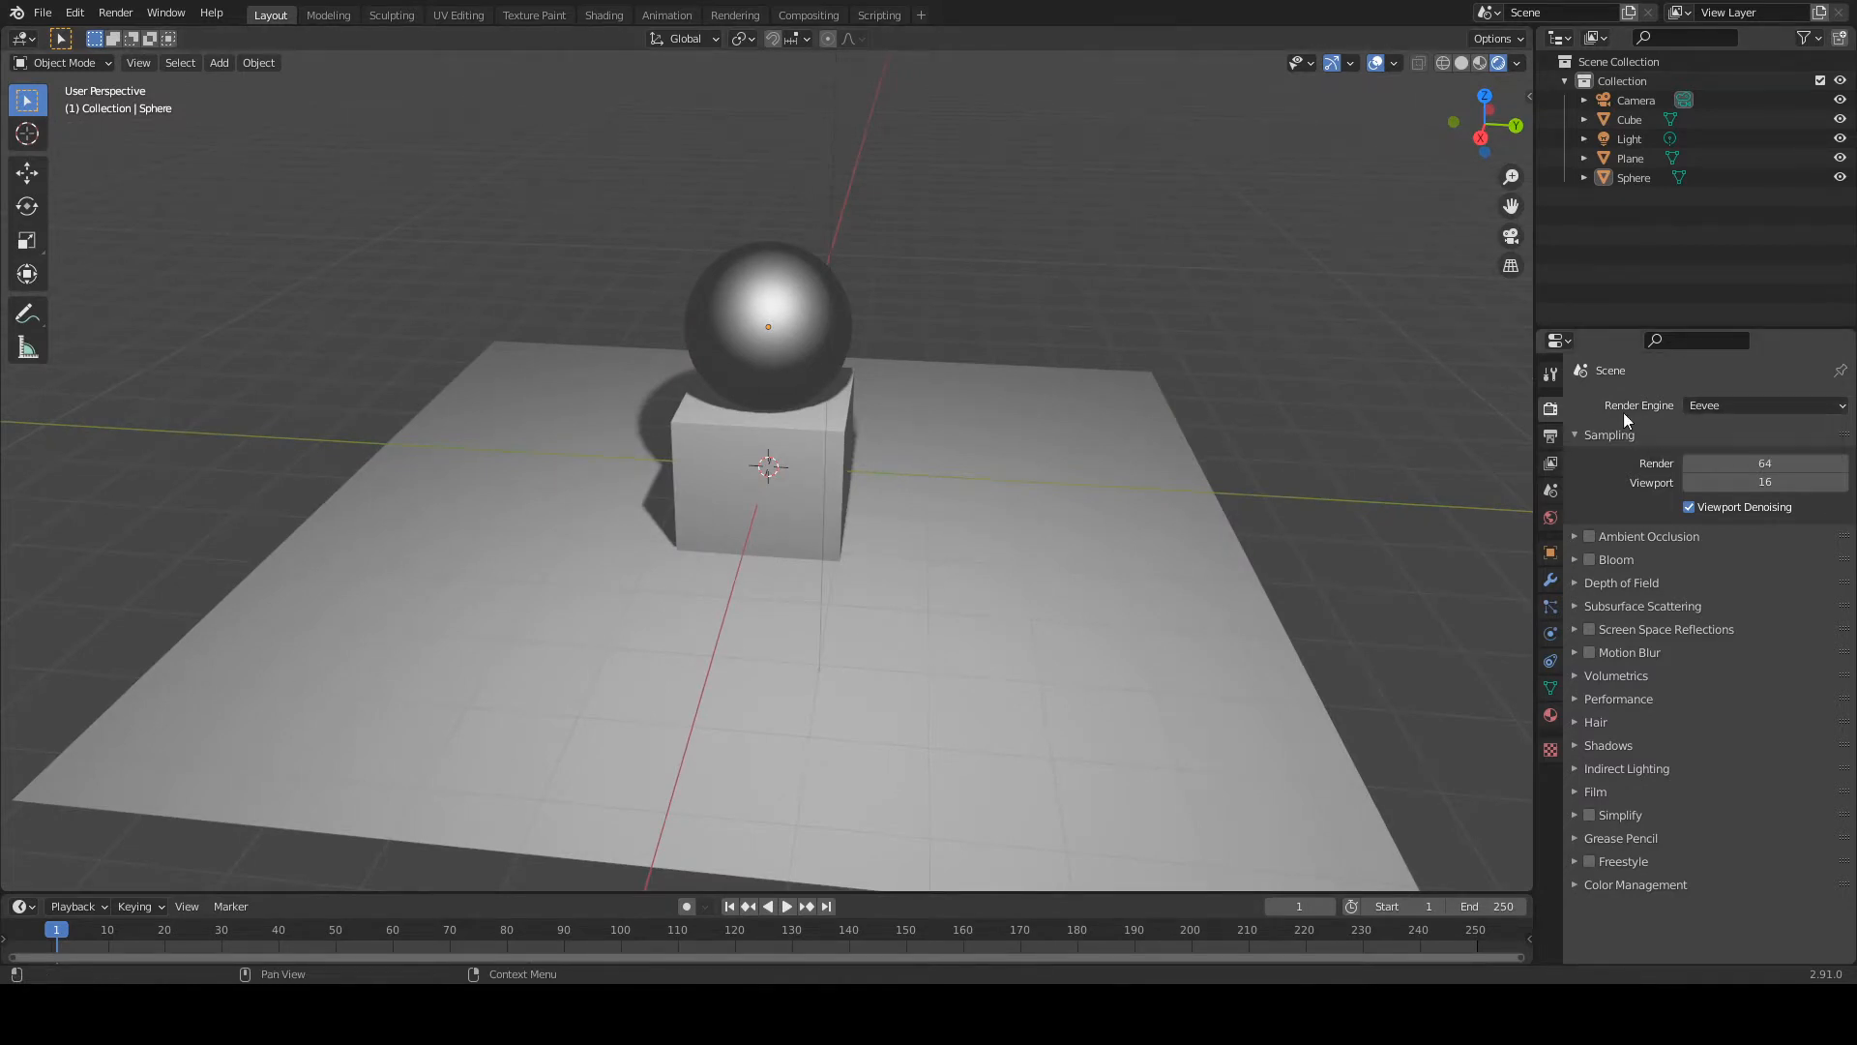
pyautogui.moveTo(1451, 418); pyautogui.dragTo(863, 578, button='middle')
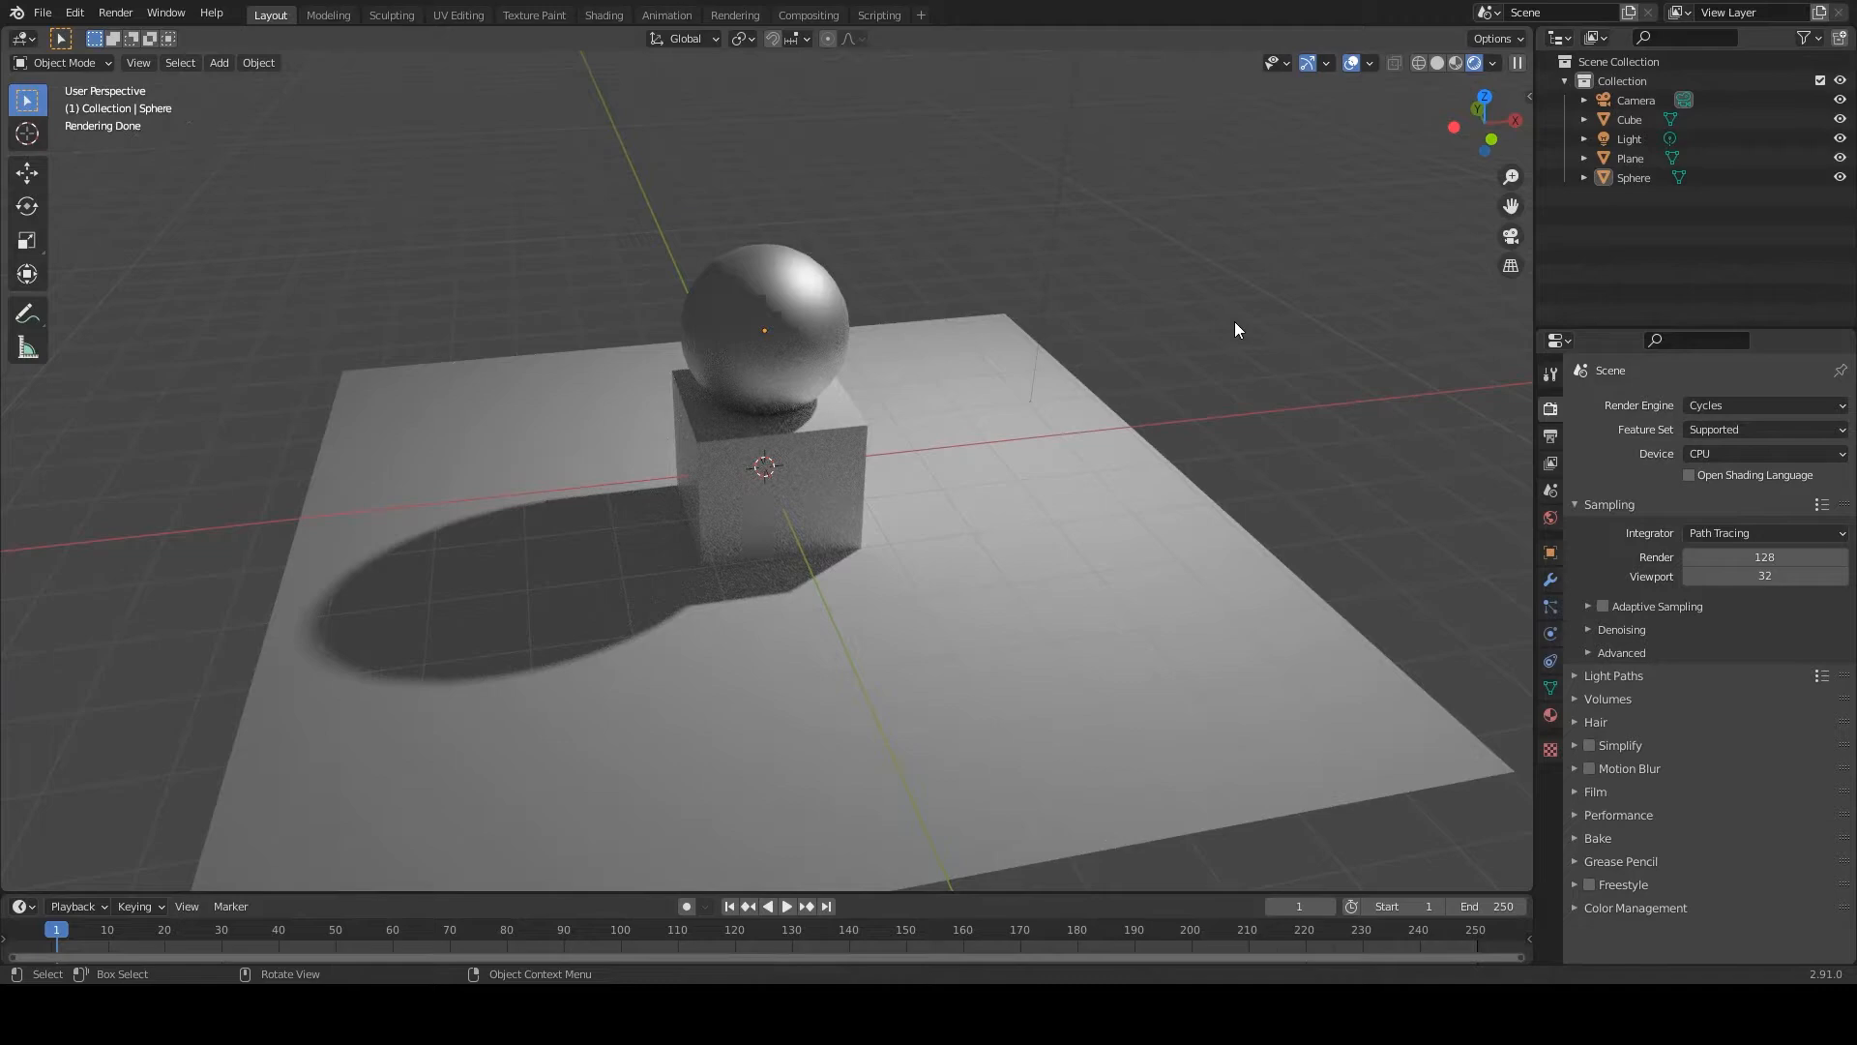
pyautogui.moveTo(1234, 329)
pyautogui.mouseDown(button='middle')
pyautogui.moveTo(890, 337)
pyautogui.moveTo(1047, 335)
pyautogui.mouseUp(button='middle')
pyautogui.scroll(1, 1239, 607)
pyautogui.moveTo(1060, 583); pyautogui.dragTo(1058, 573, button='middle')
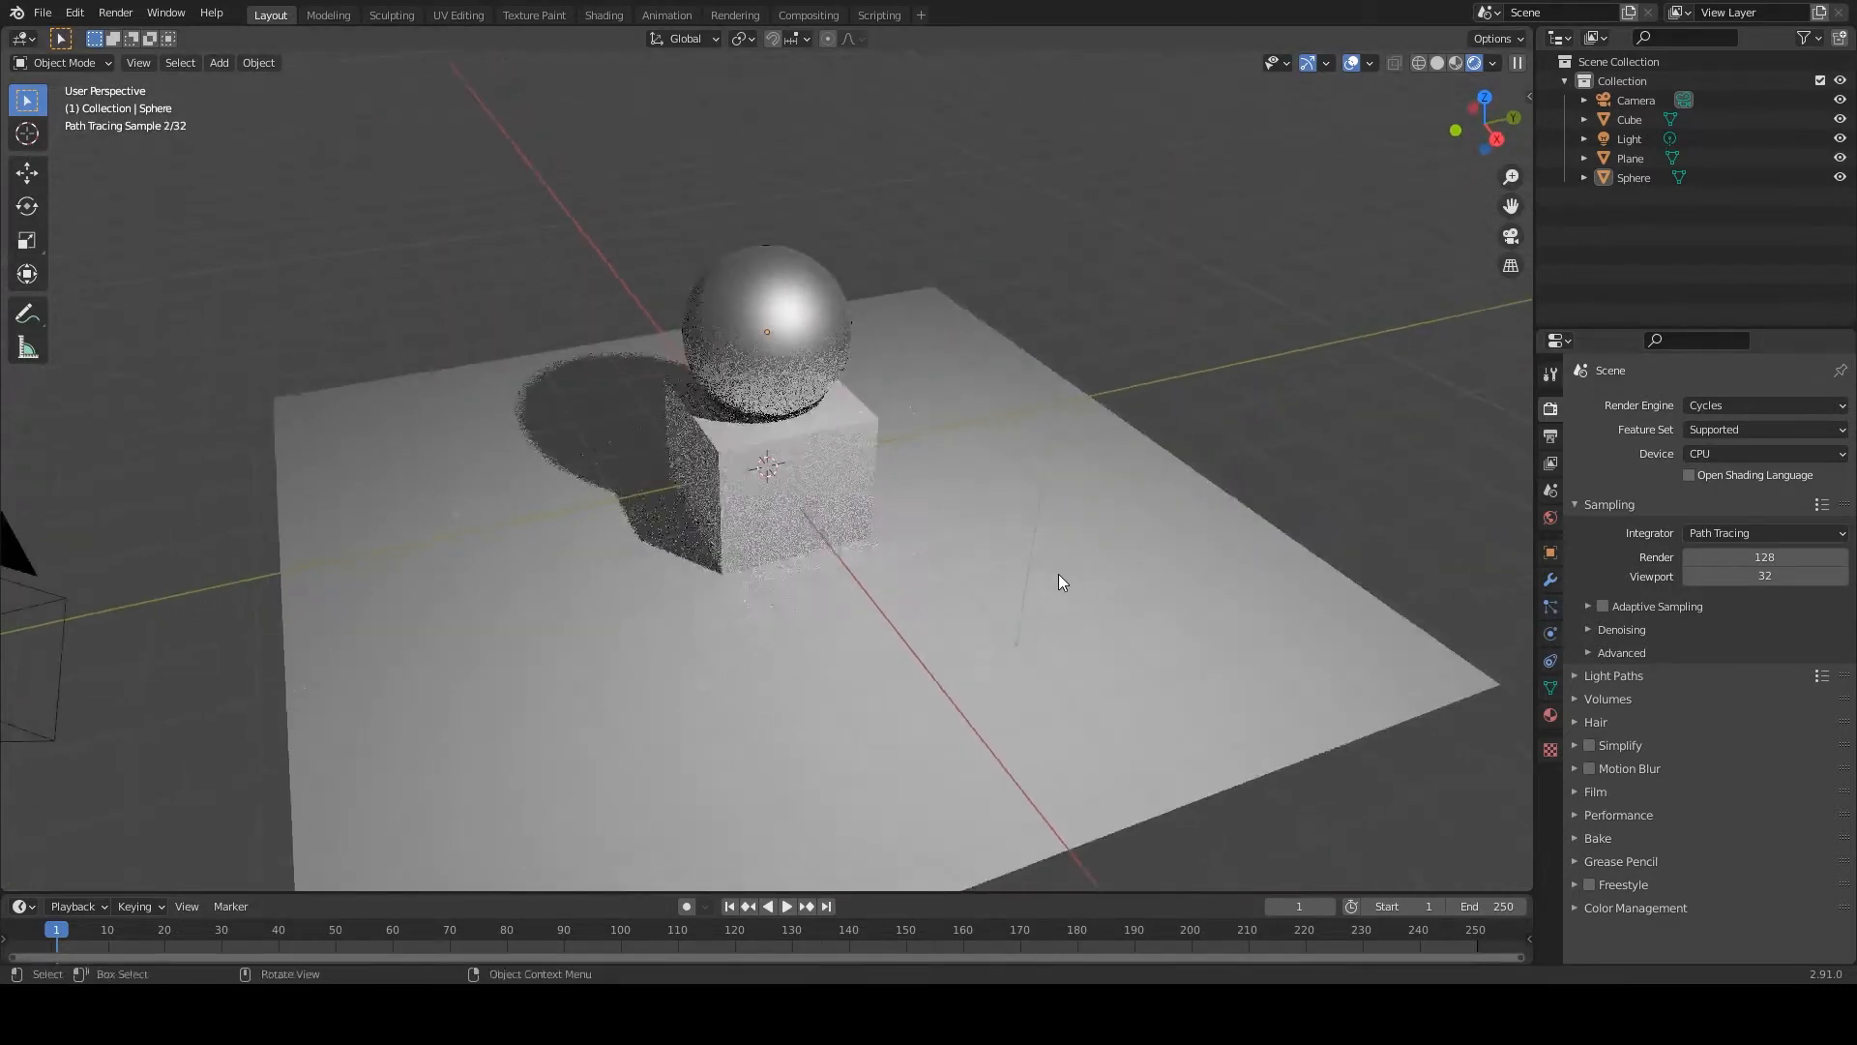
# Set both the render samples and the viewport samples of the Cycles scene to 1
pyautogui.doubleClick(1705, 554)
pyautogui.write('1')
pyautogui.press('Return')
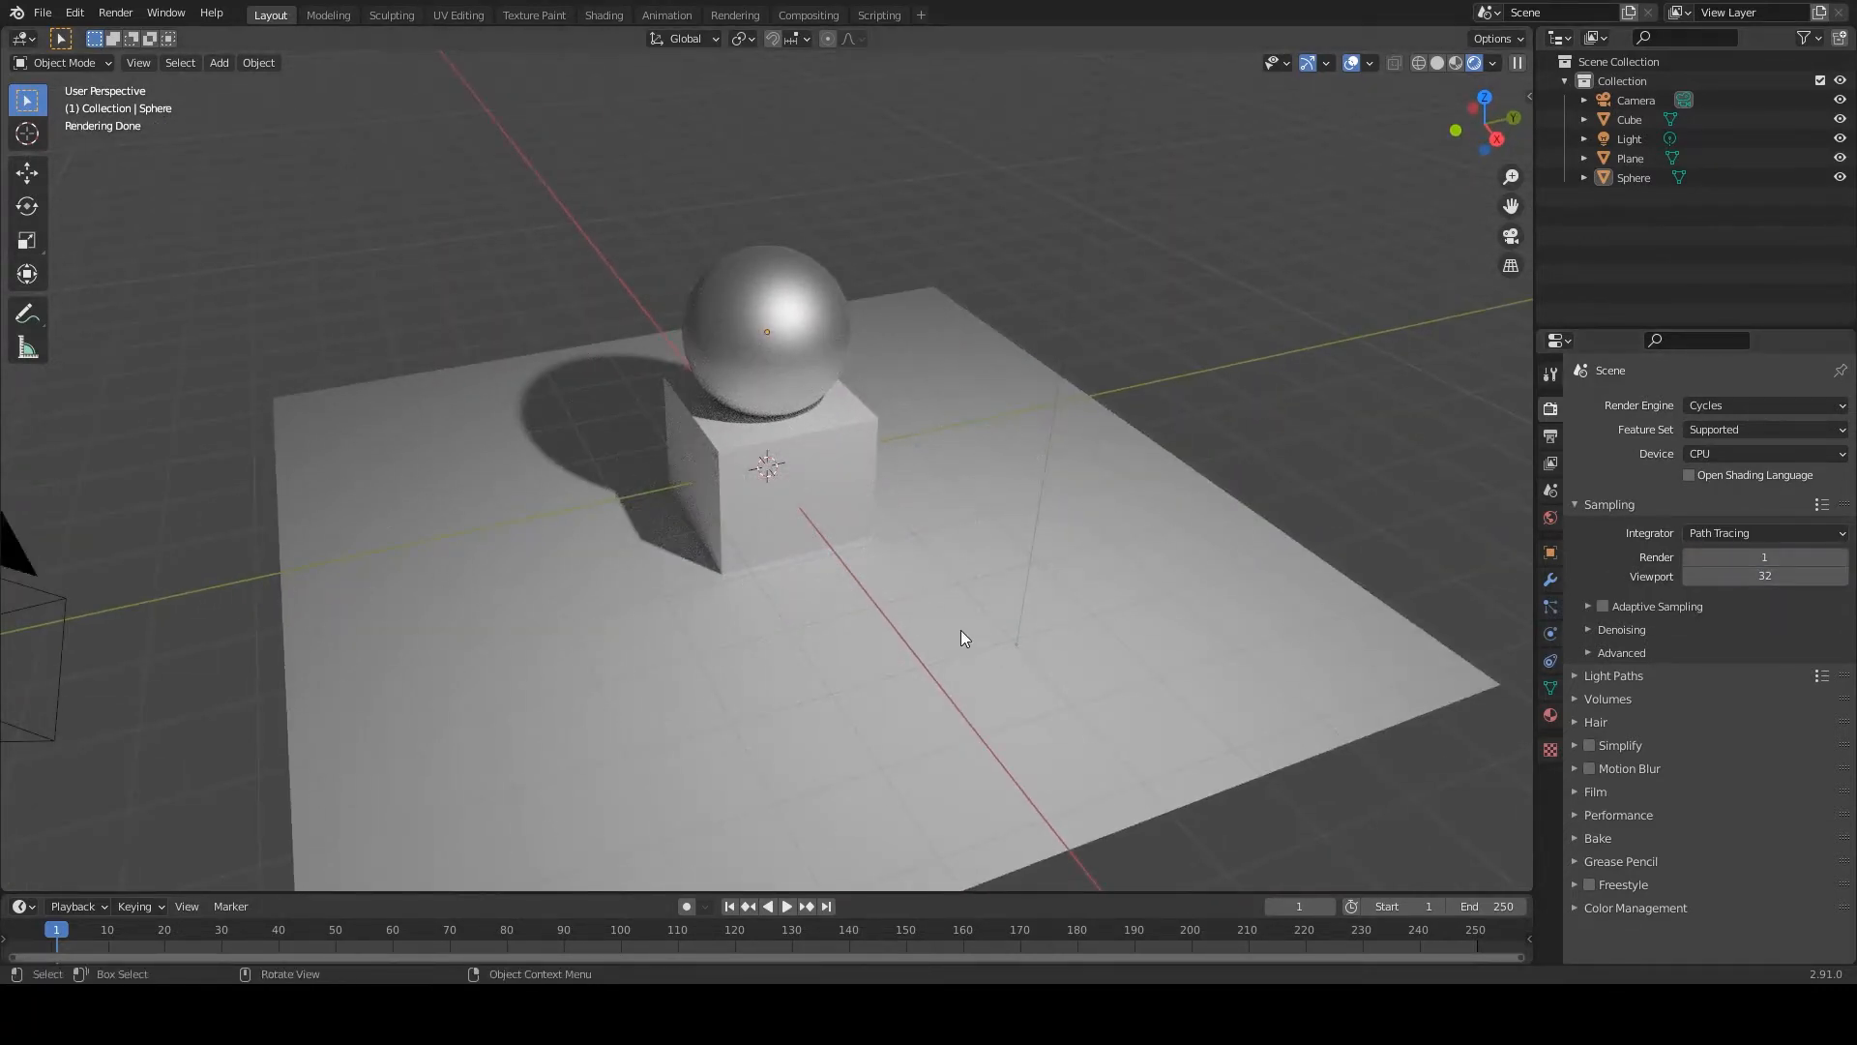
pyautogui.moveTo(961, 630); pyautogui.dragTo(1044, 629, button='middle')
pyautogui.doubleClick(1722, 577)
pyautogui.write('1')
pyautogui.press('Return')
pyautogui.moveTo(1227, 508); pyautogui.dragTo(1147, 513, button='middle')
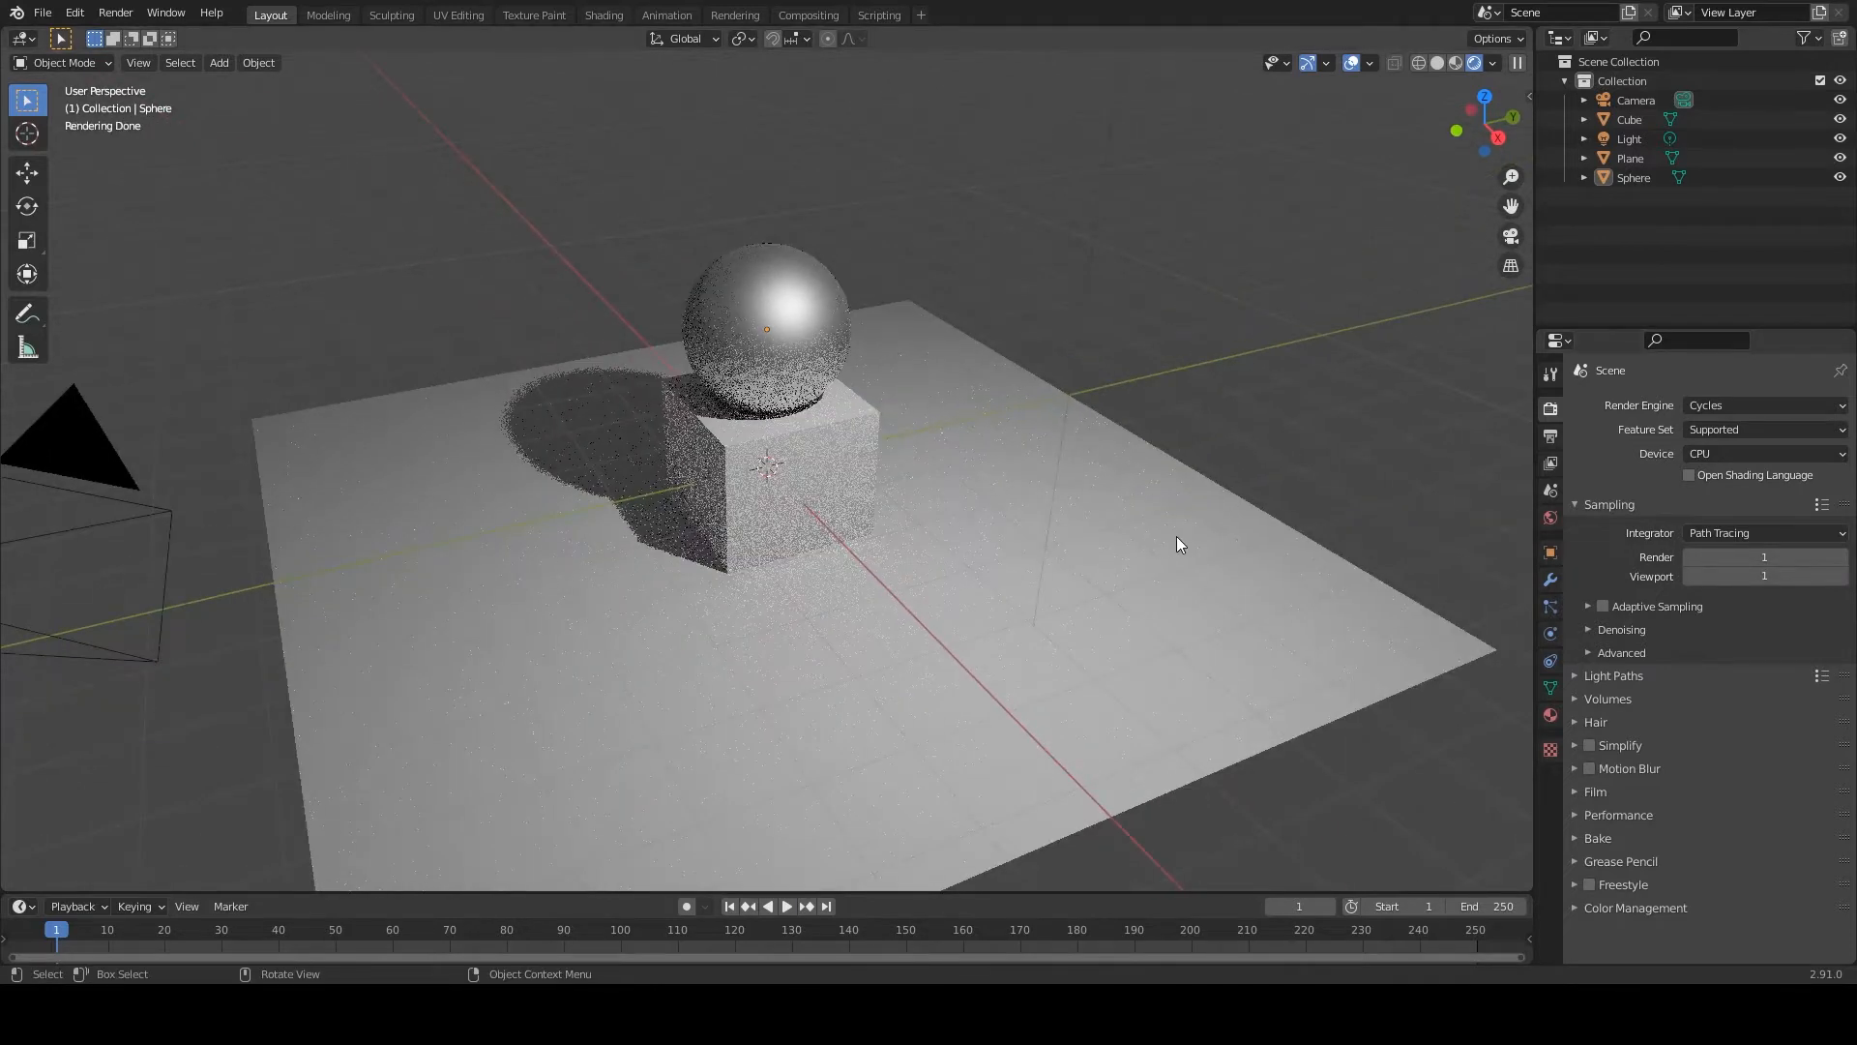
# Raise the viewport samples to 158, leaving the render samples alone
pyautogui.doubleClick(1732, 576)
pyautogui.write('158')
pyautogui.press('Return')
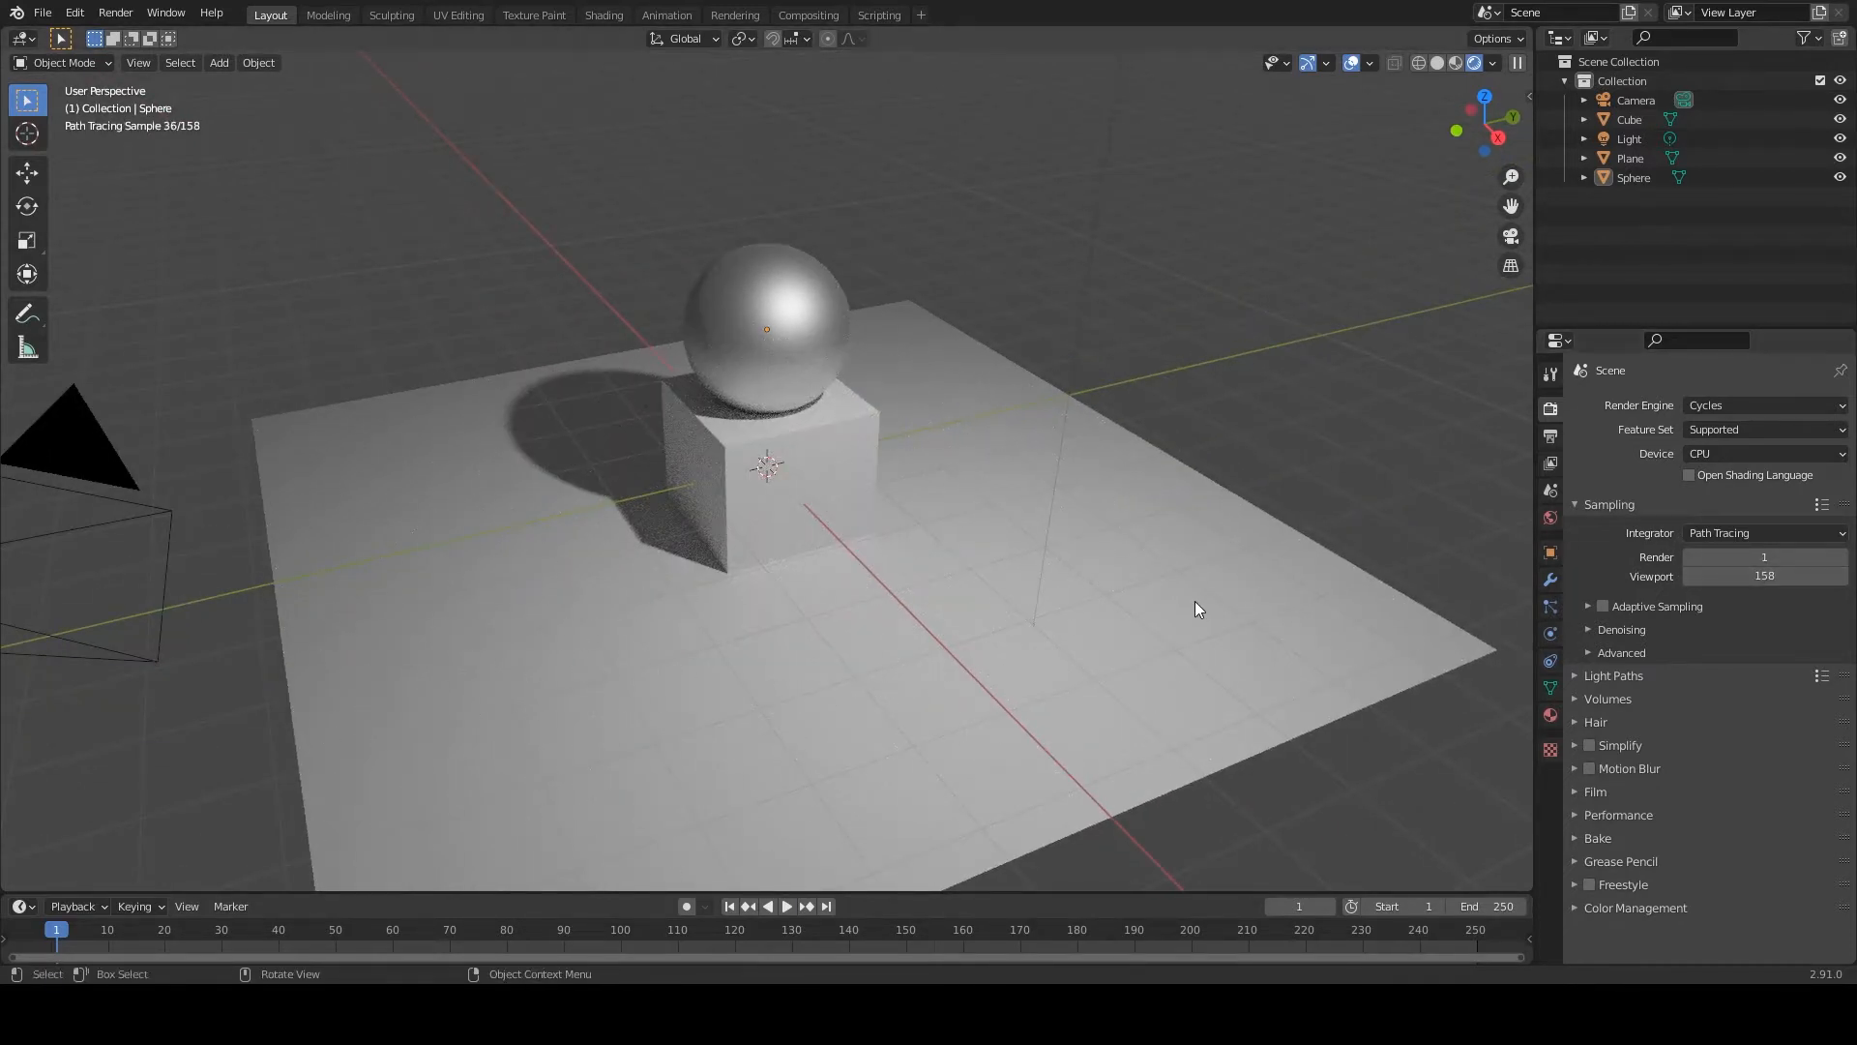
# Expand the Cycles denoising settings and enable viewport denoising
pyautogui.click(1610, 629)
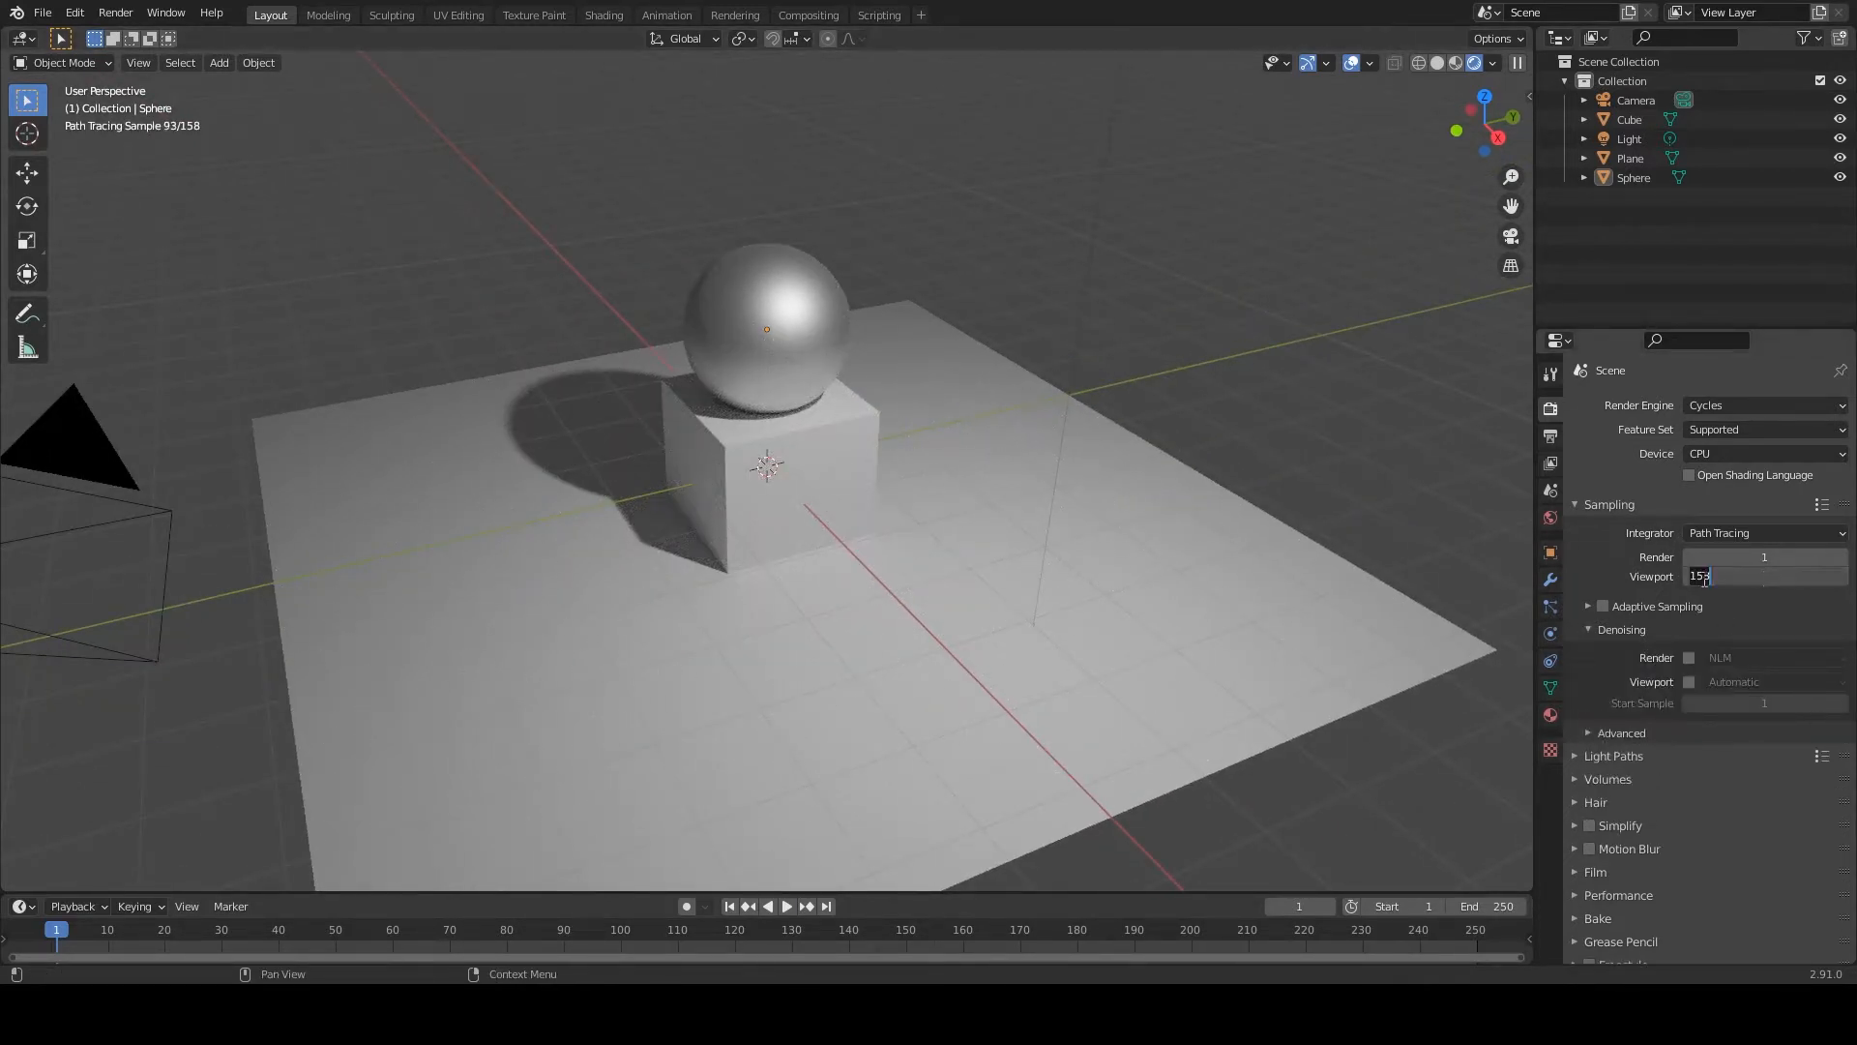
pyautogui.hotkey('ctrl', 'z')
pyautogui.click(1689, 681)
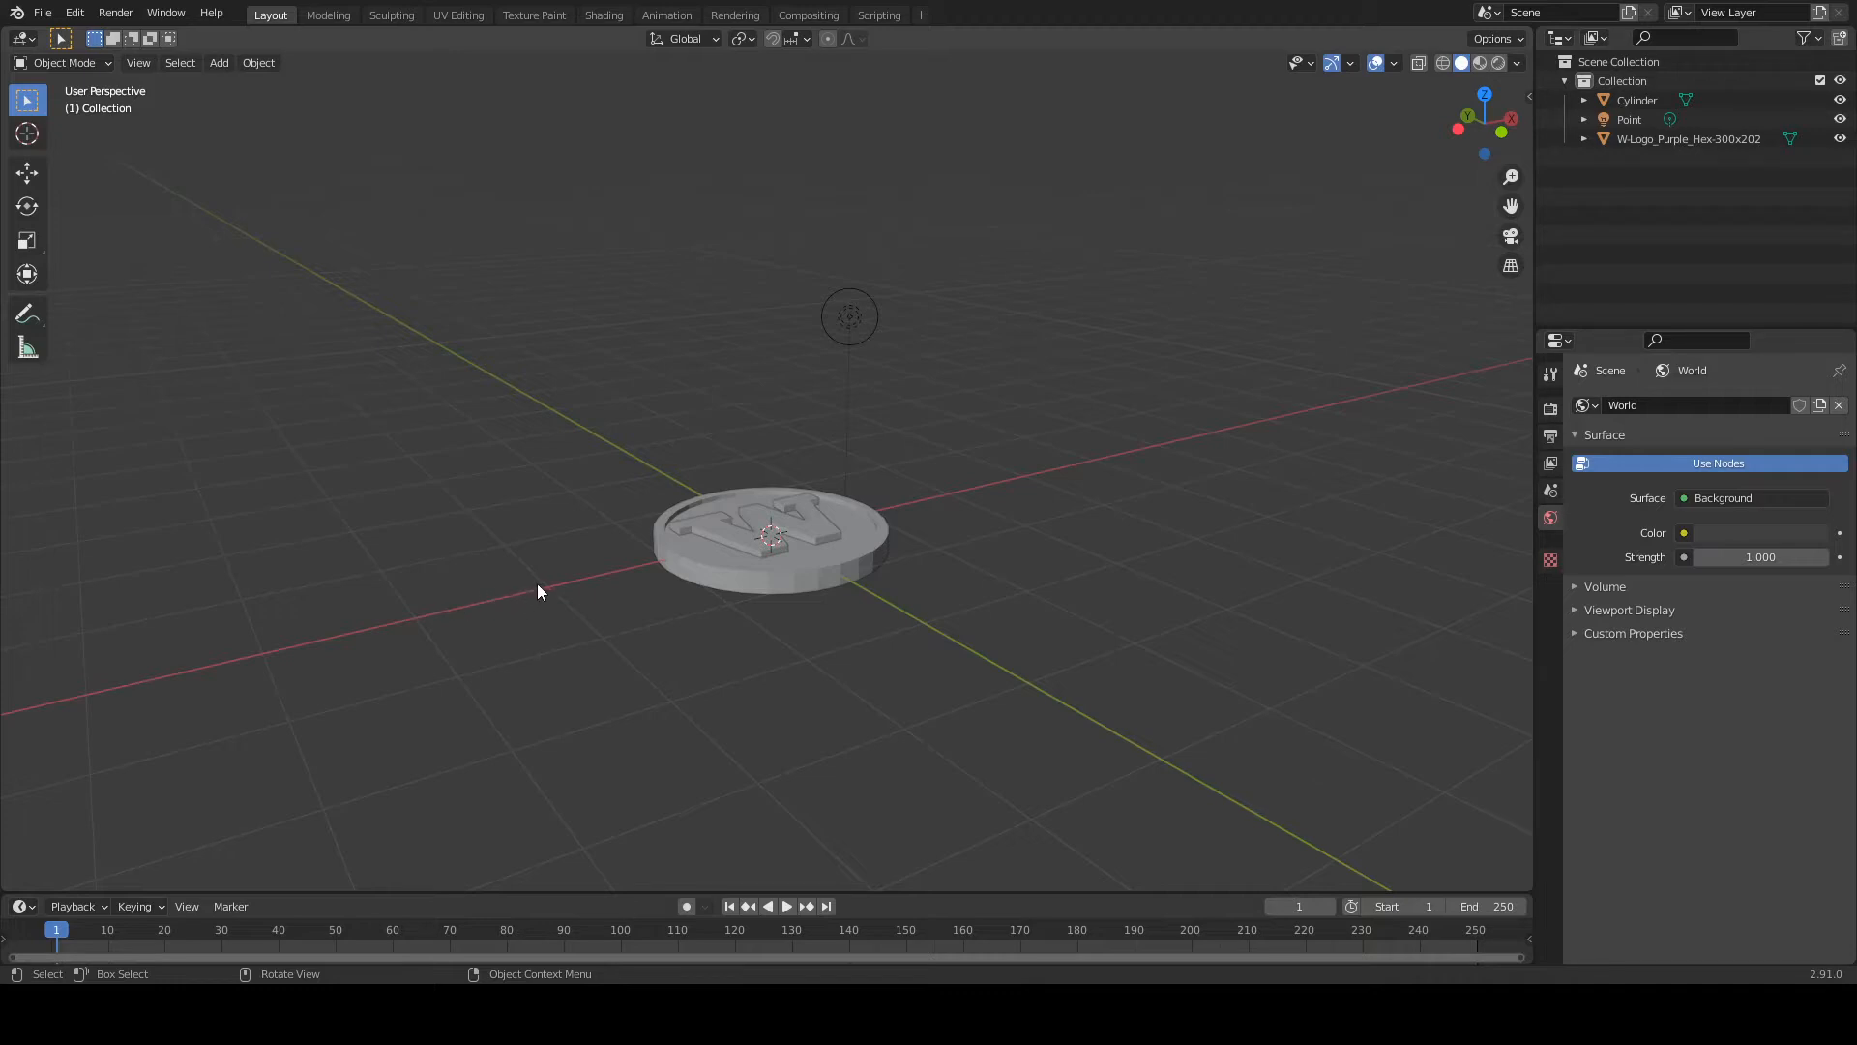
# Add a camera to the coin scene and move it to about X 0.43 m, Y -2.42 m, Z 1.6 m
pyautogui.hotkey('shift', 'a')
pyautogui.click(717, 577)
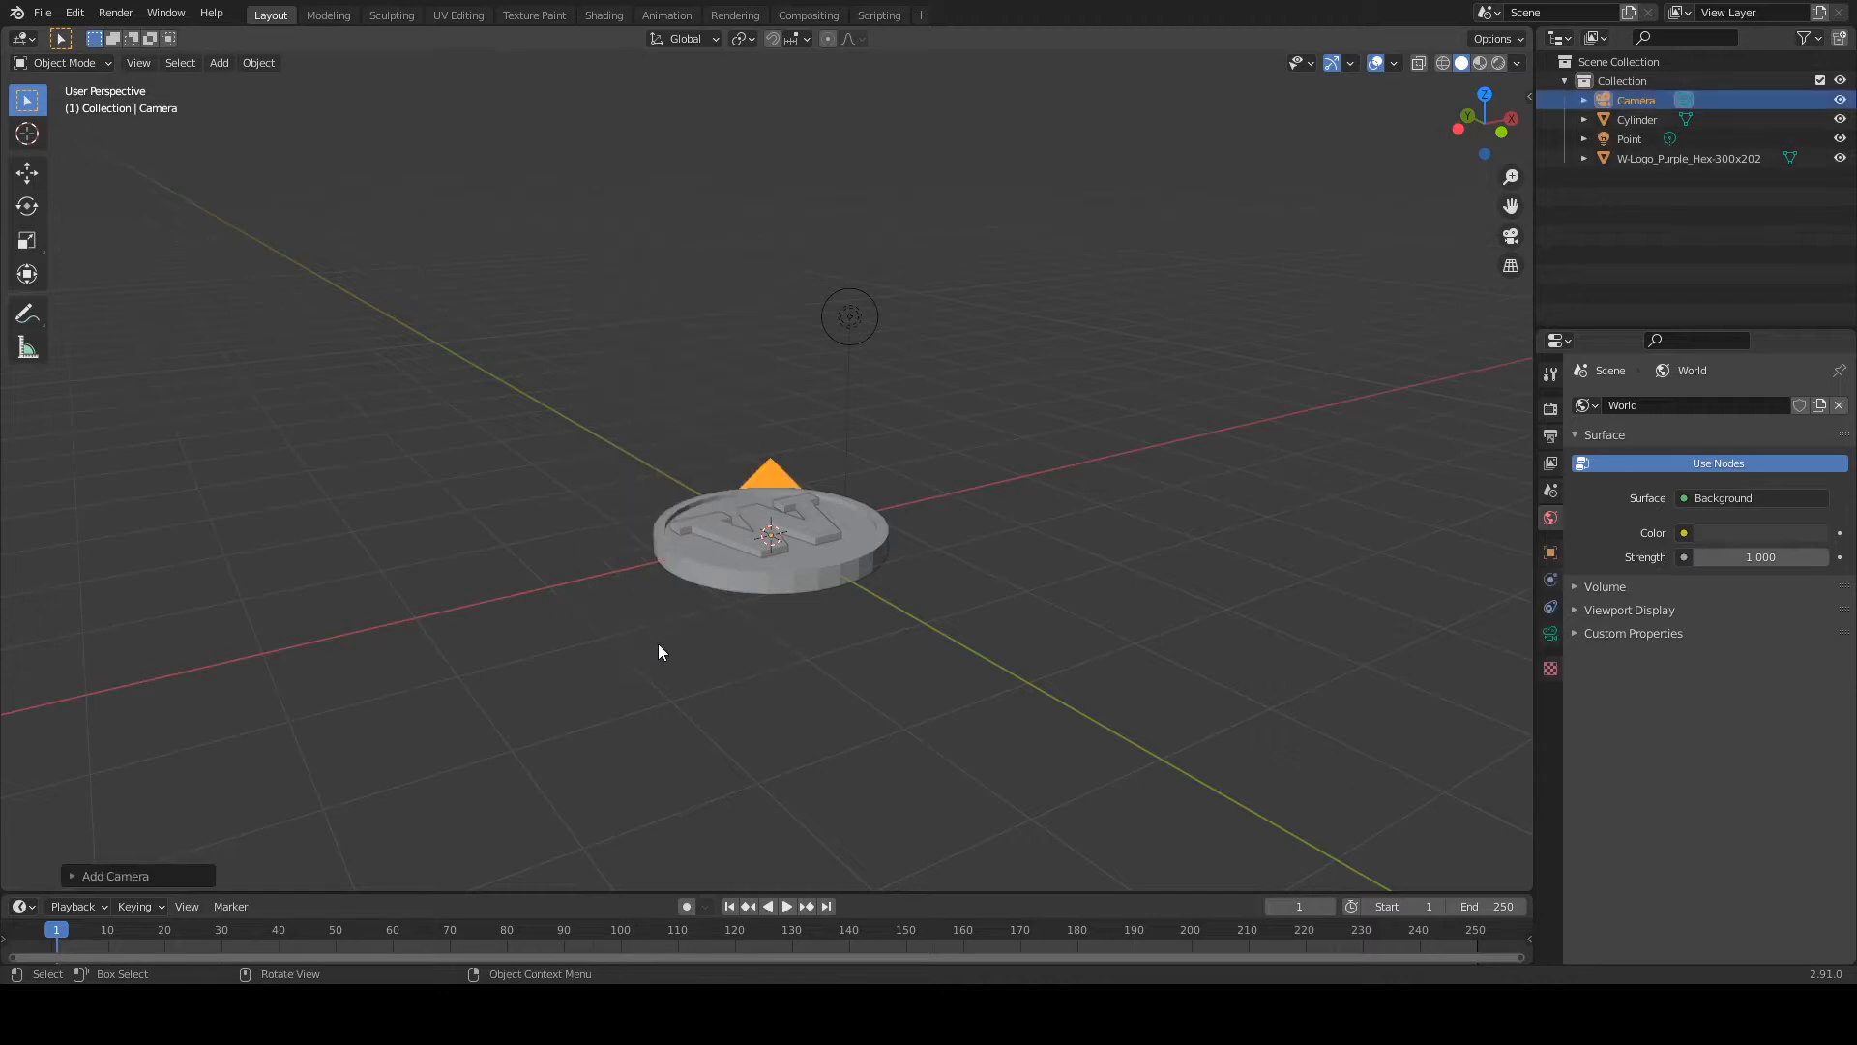
pyautogui.moveTo(660, 652); pyautogui.dragTo(726, 671, button='middle')
pyautogui.press('g')
pyautogui.click(1032, 571)
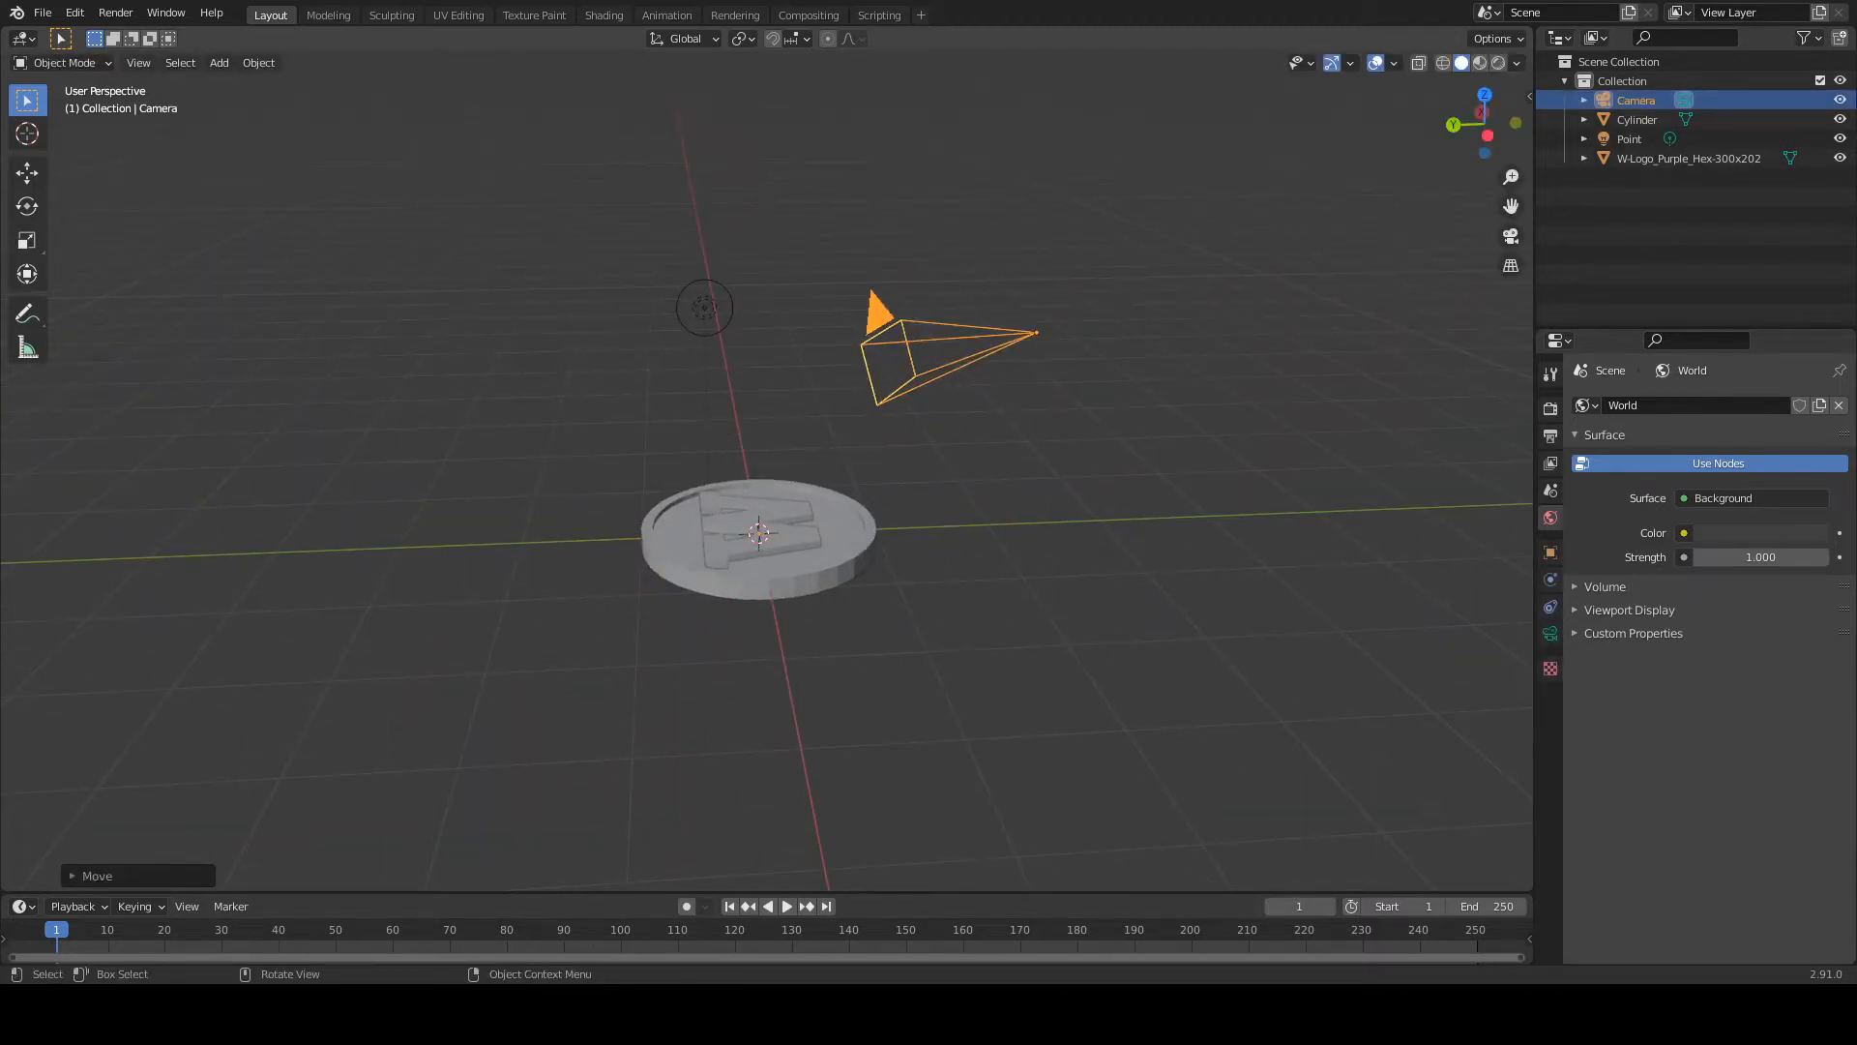
pyautogui.moveTo(978, 527); pyautogui.dragTo(901, 503, button='middle')
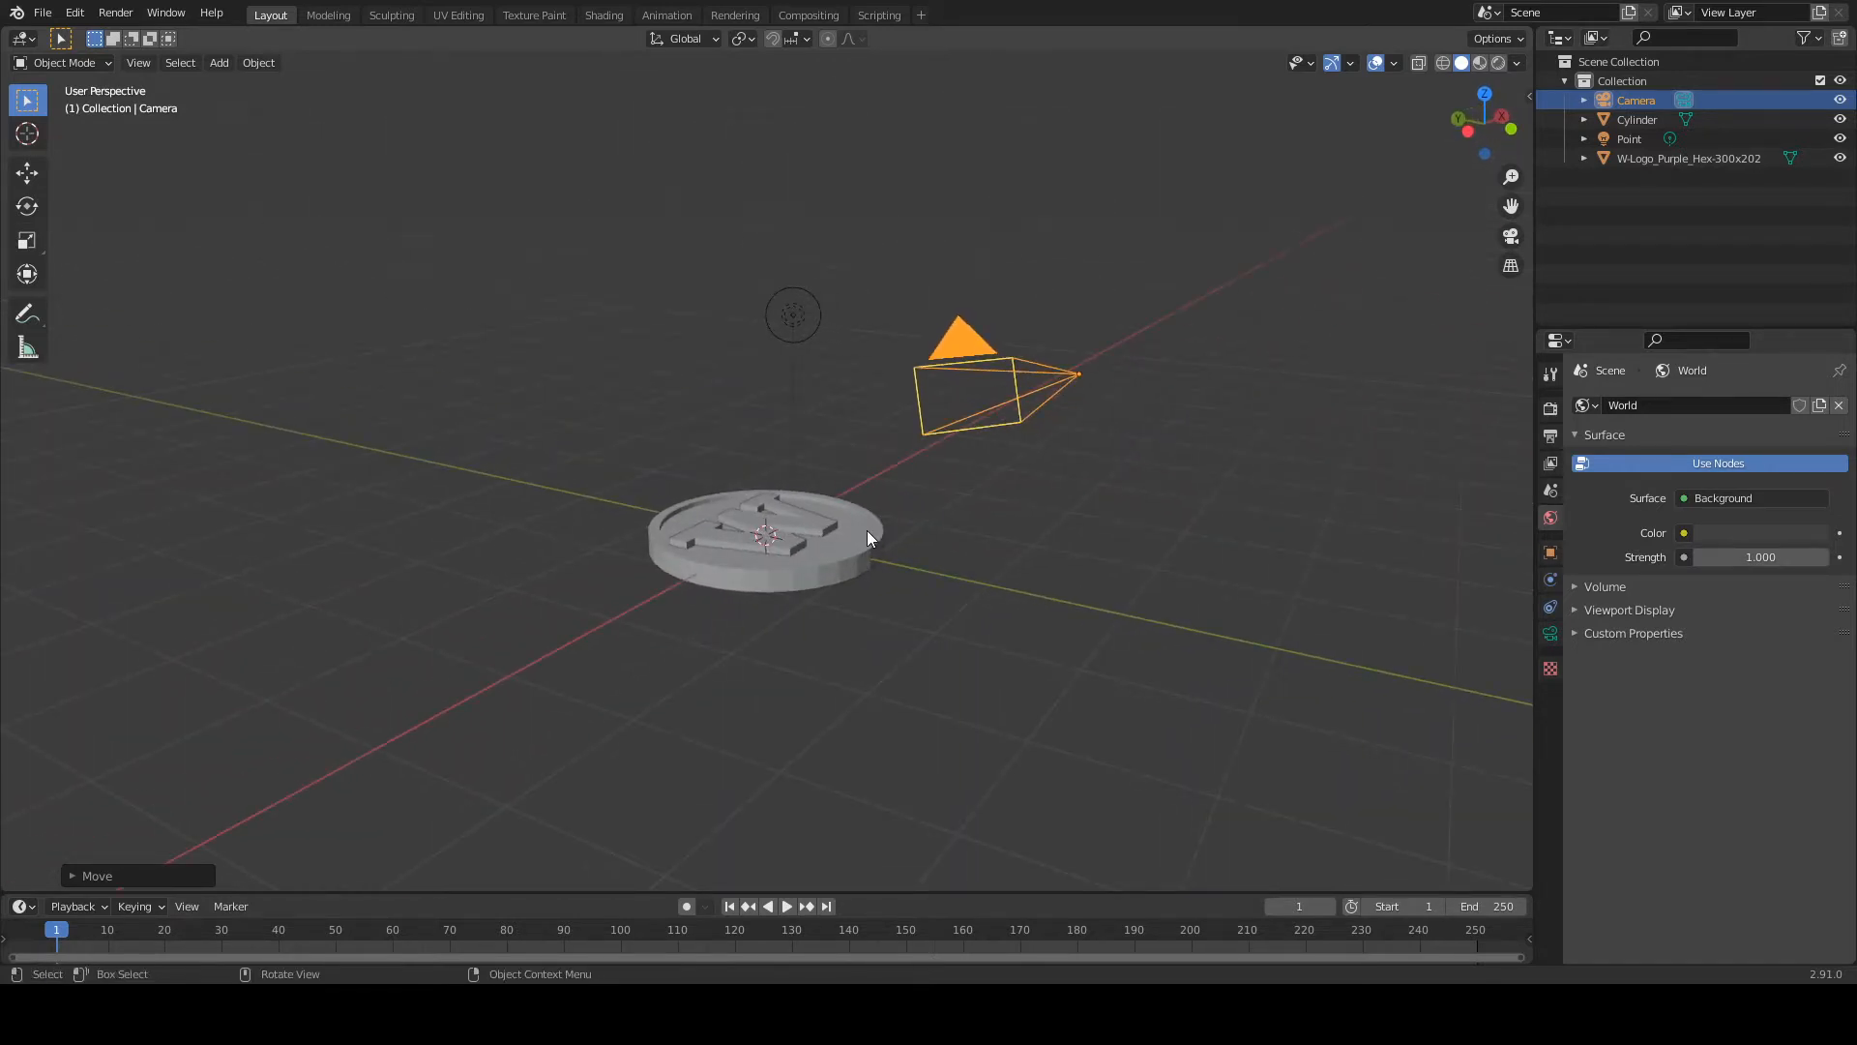
# Look through the new camera and lock the camera to the view
pyautogui.press('KP_0')
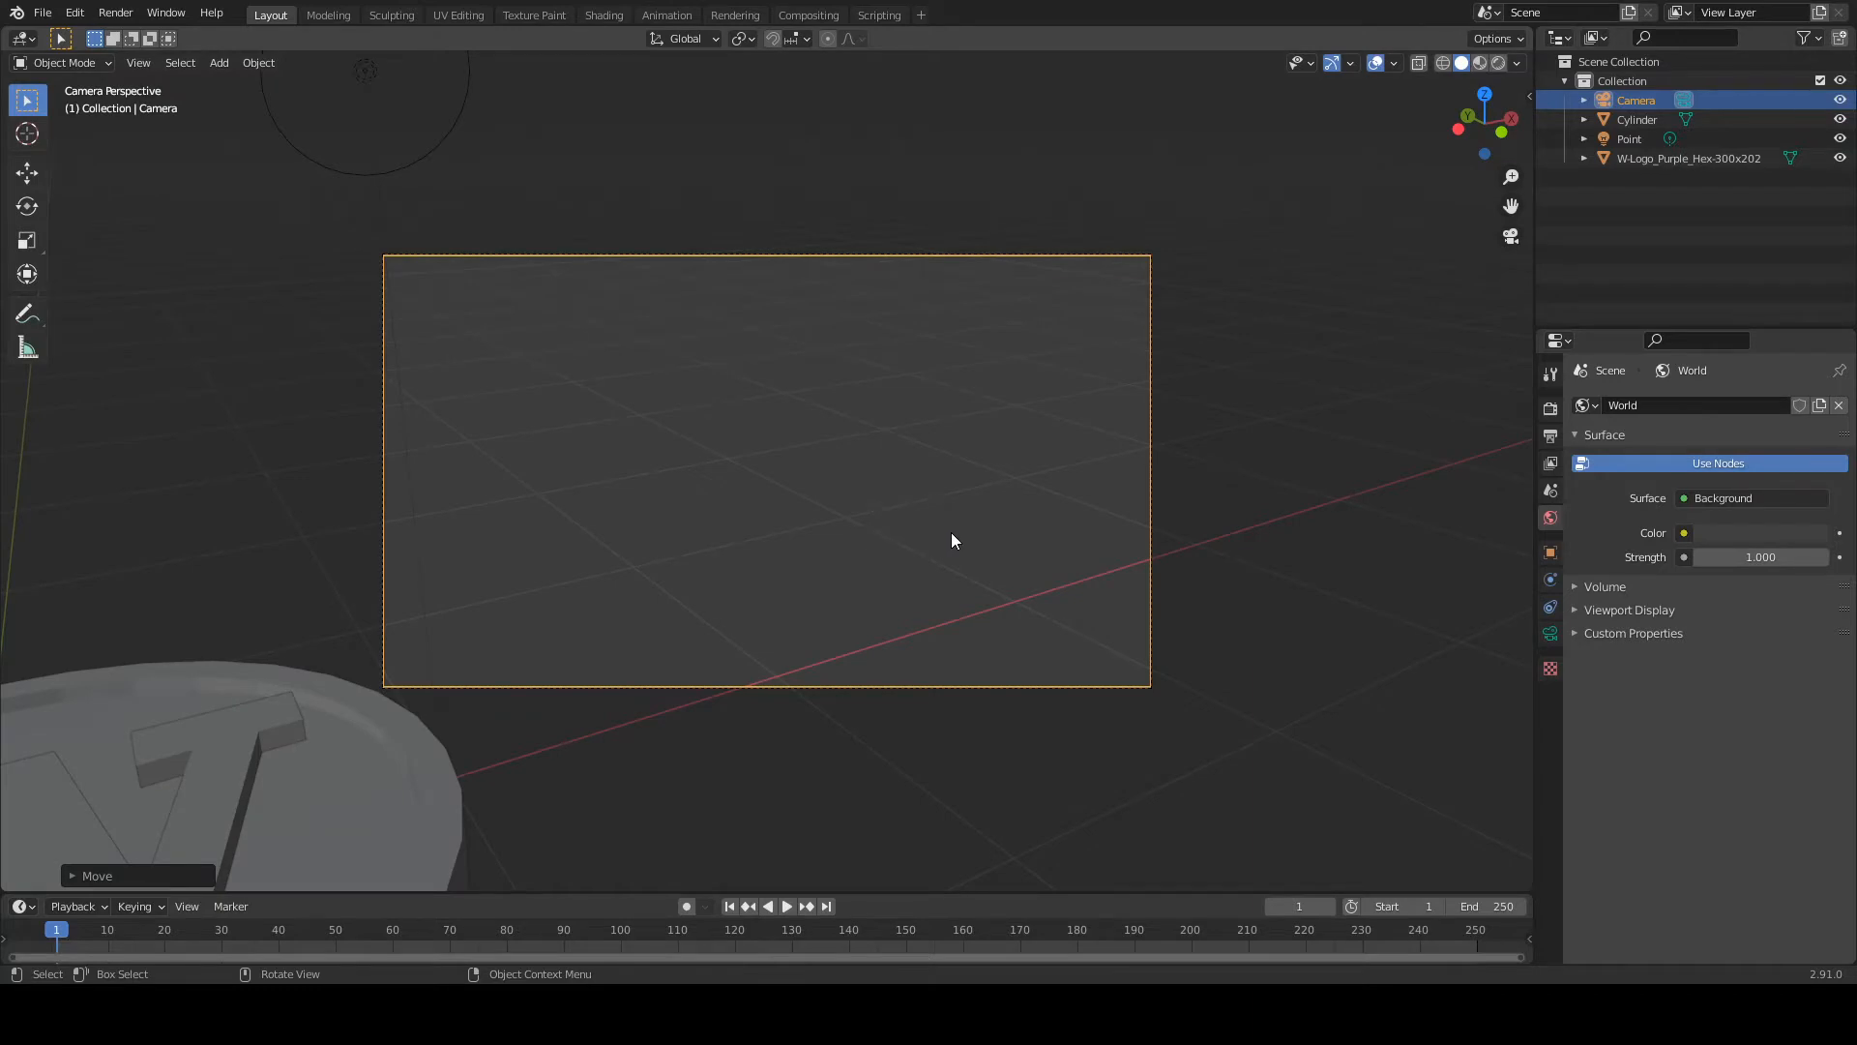
pyautogui.press('n')
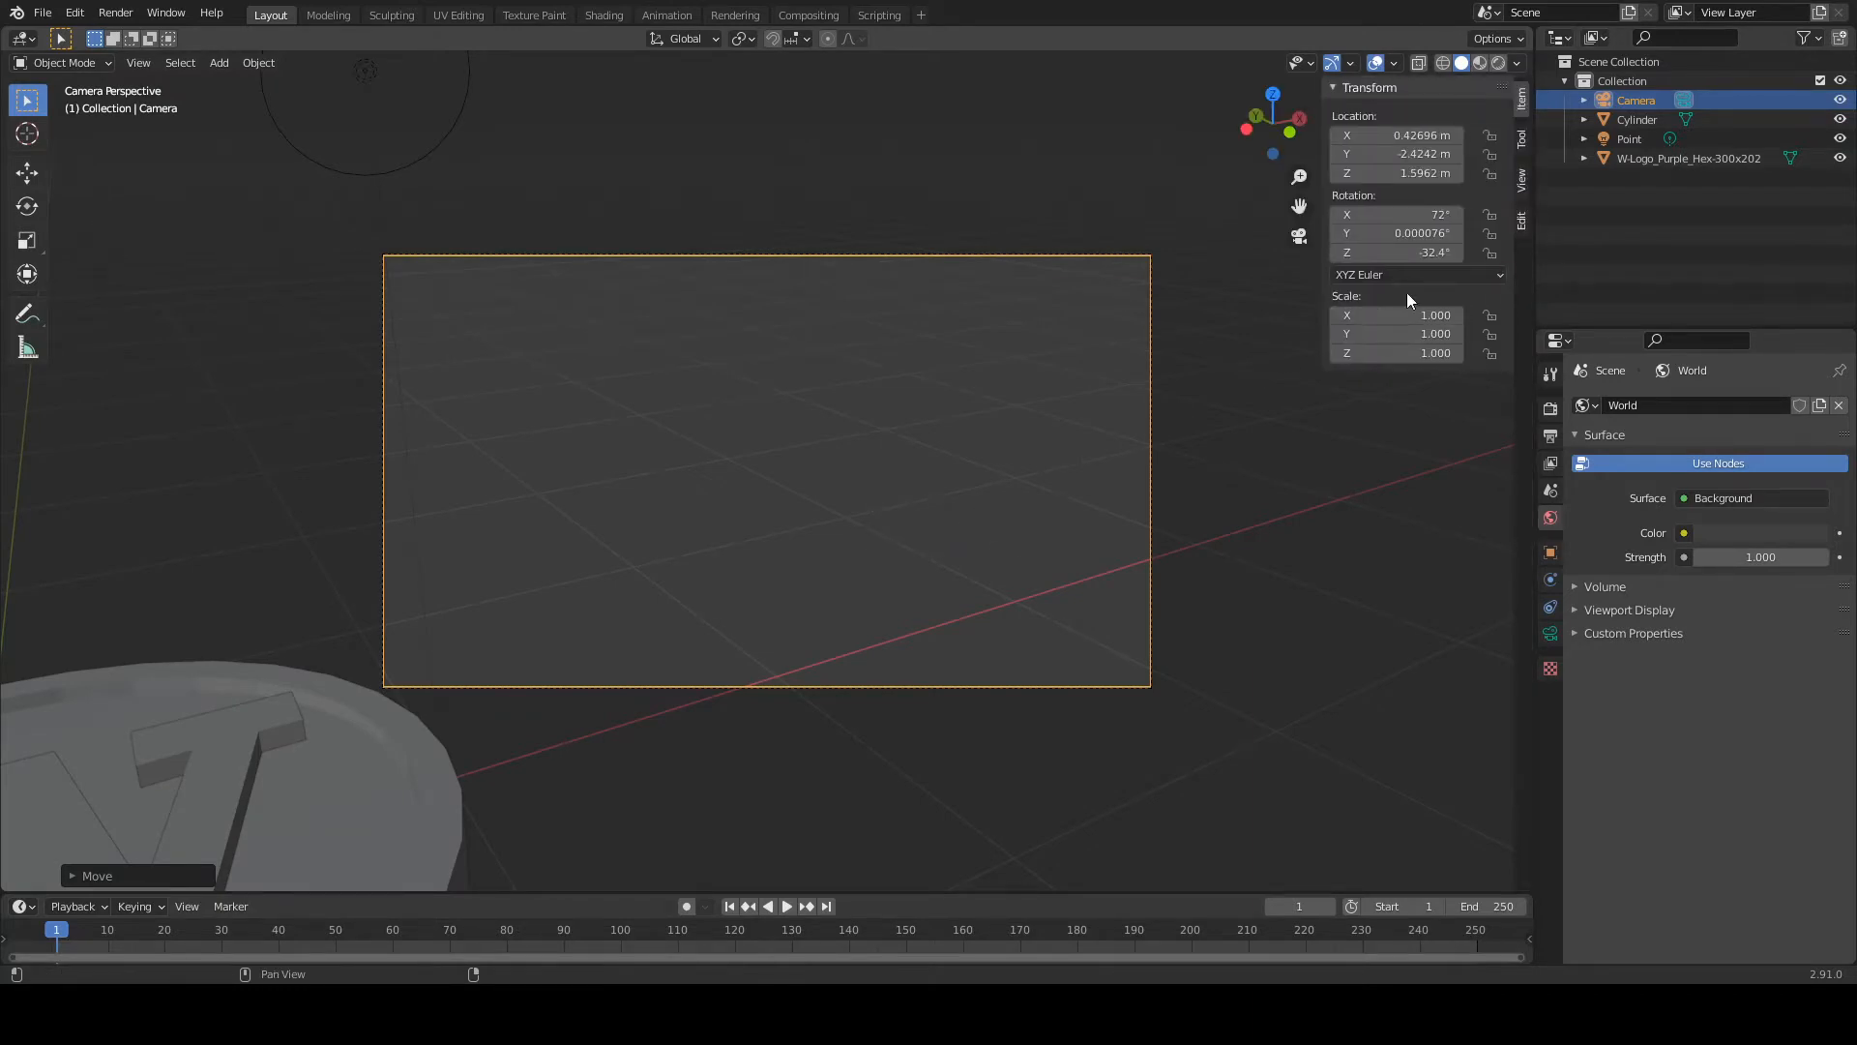
pyautogui.click(1521, 181)
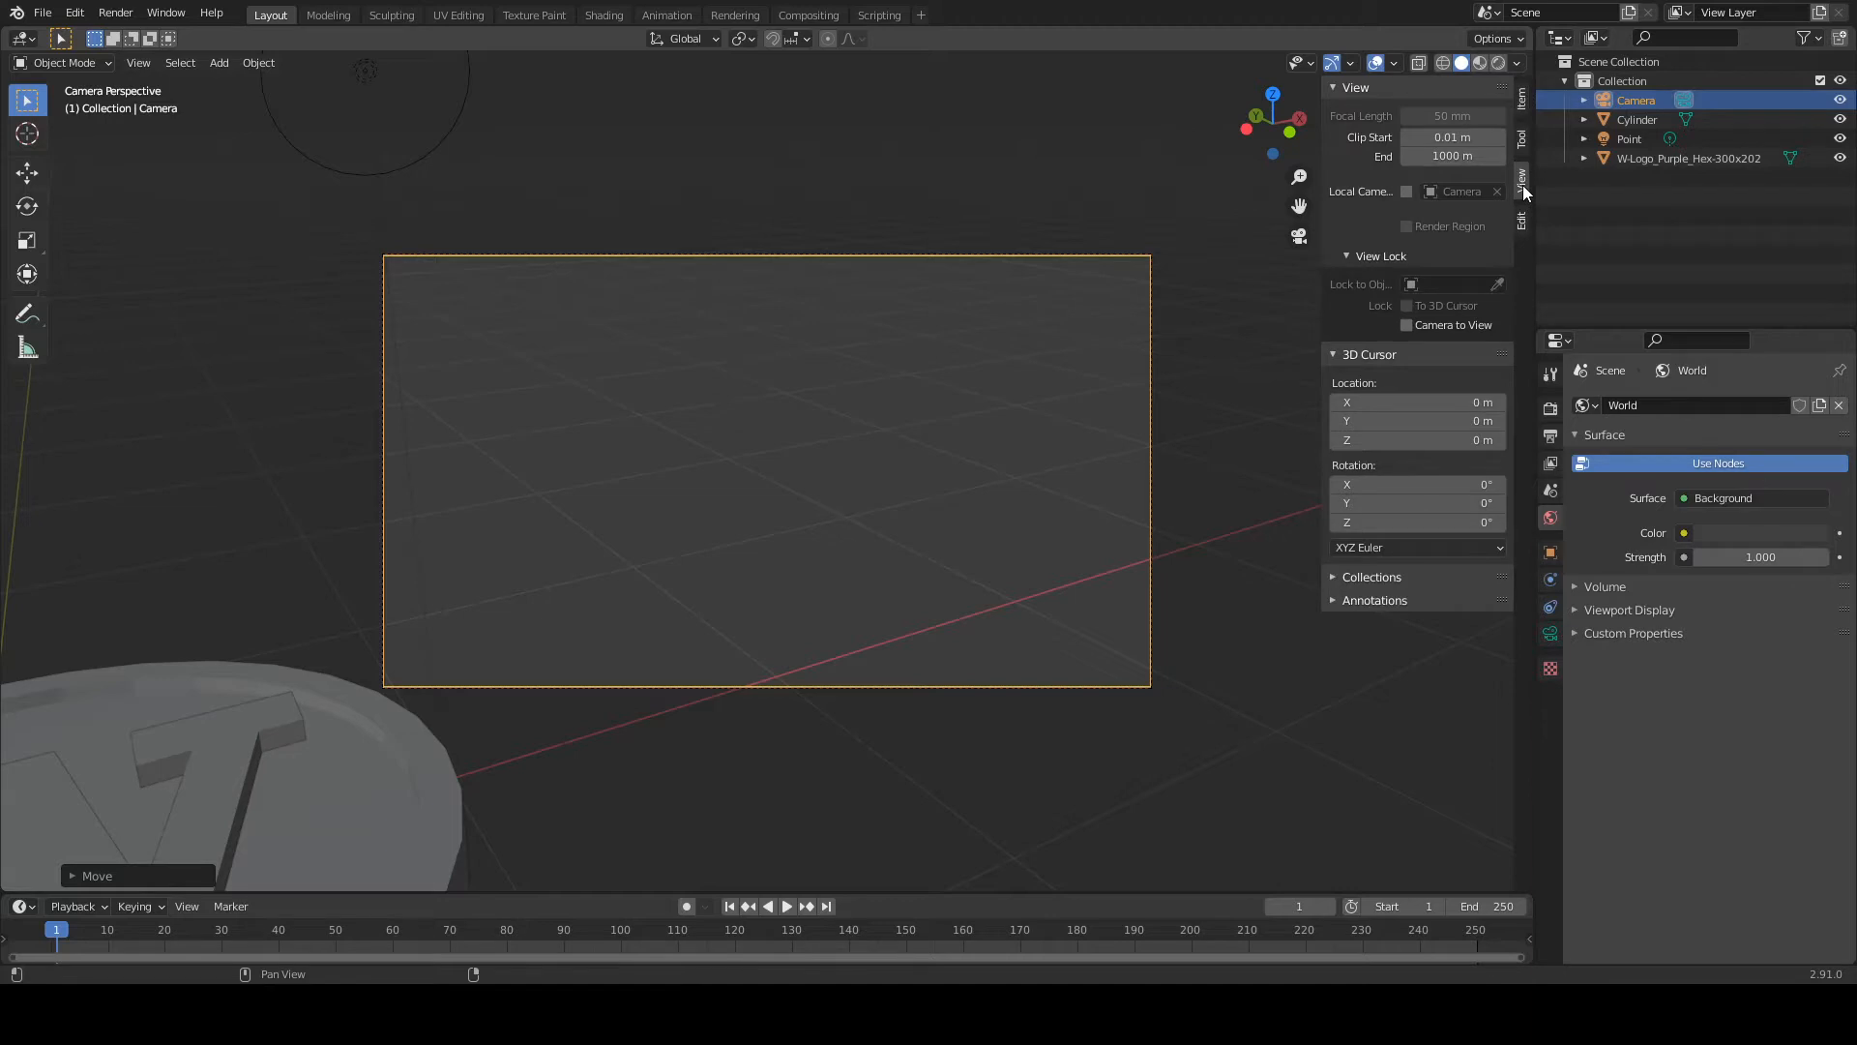
pyautogui.click(1409, 325)
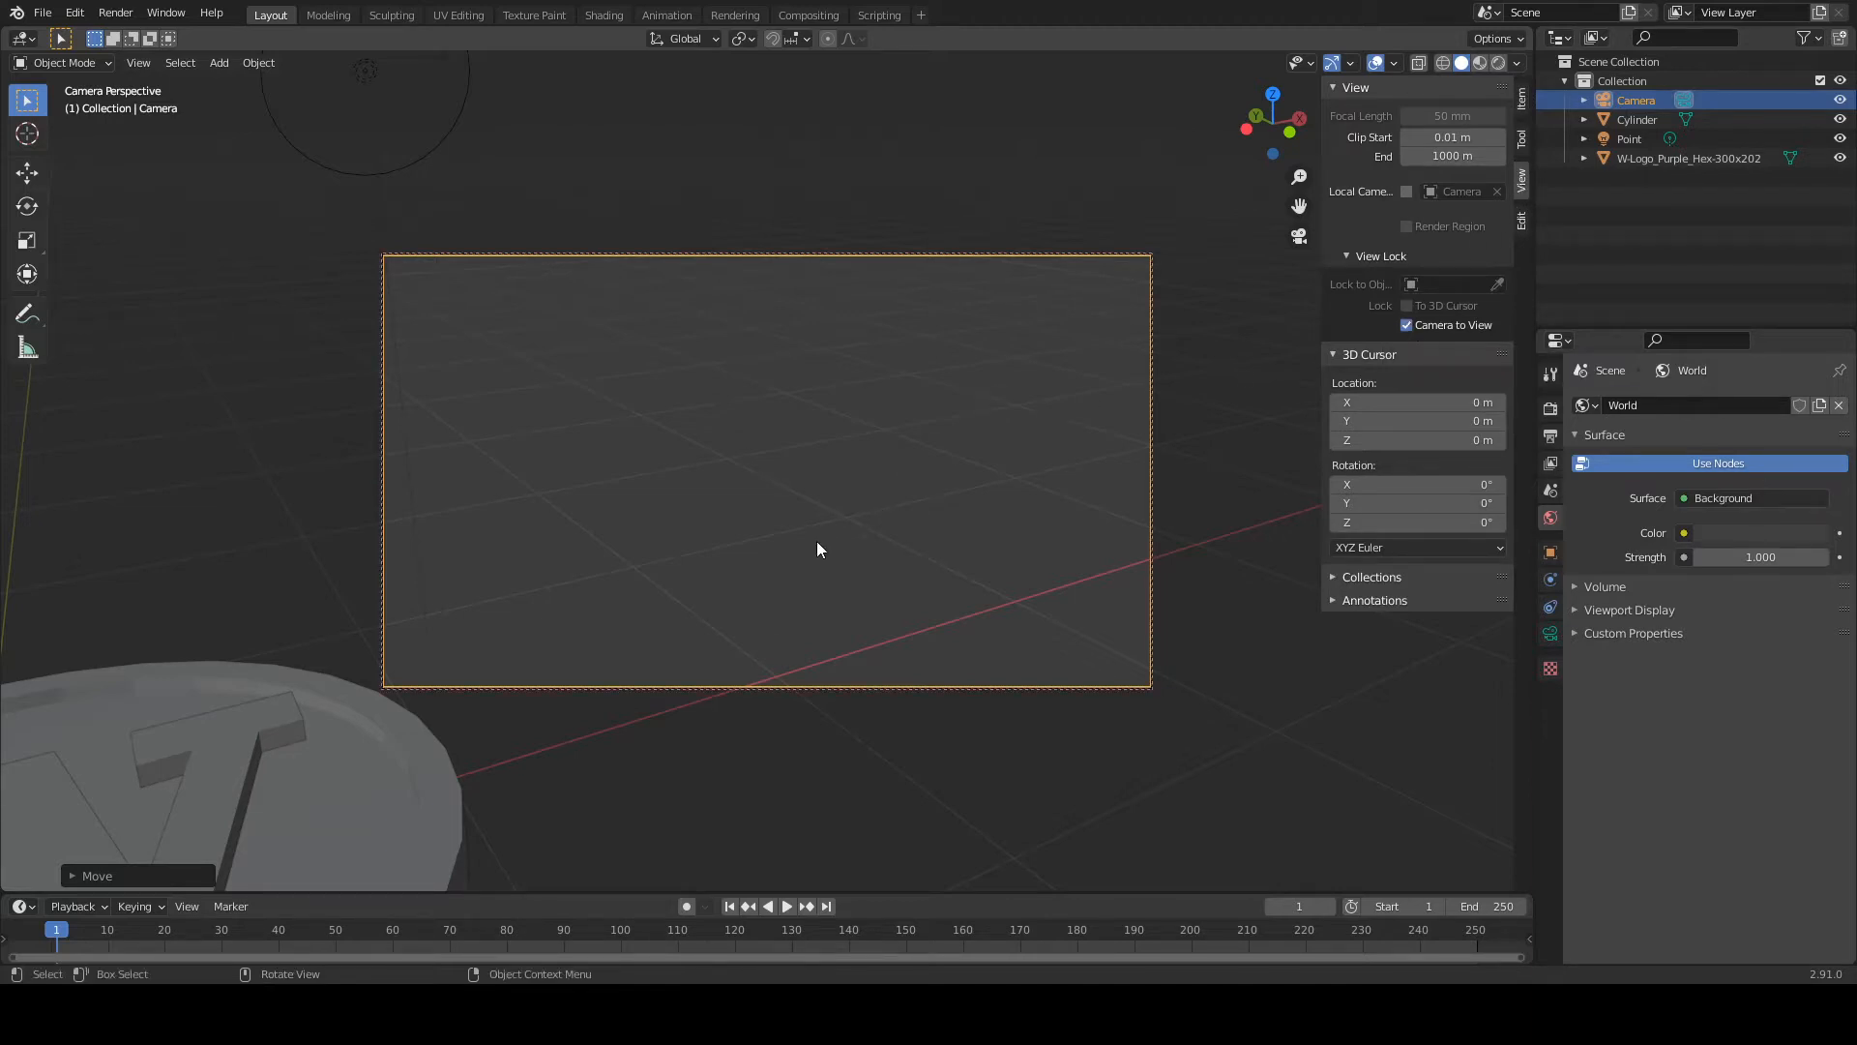
# Reframe the locked camera so the whole coin fits inside its frame, and close the view settings
pyautogui.moveTo(808, 532)
pyautogui.mouseDown(button='middle')
pyautogui.moveTo(838, 521)
pyautogui.moveTo(557, 525)
pyautogui.moveTo(911, 511)
pyautogui.moveTo(718, 525)
pyautogui.moveTo(660, 551)
pyautogui.moveTo(785, 548)
pyautogui.mouseUp(button='middle')
pyautogui.scroll(2, 821, 524)
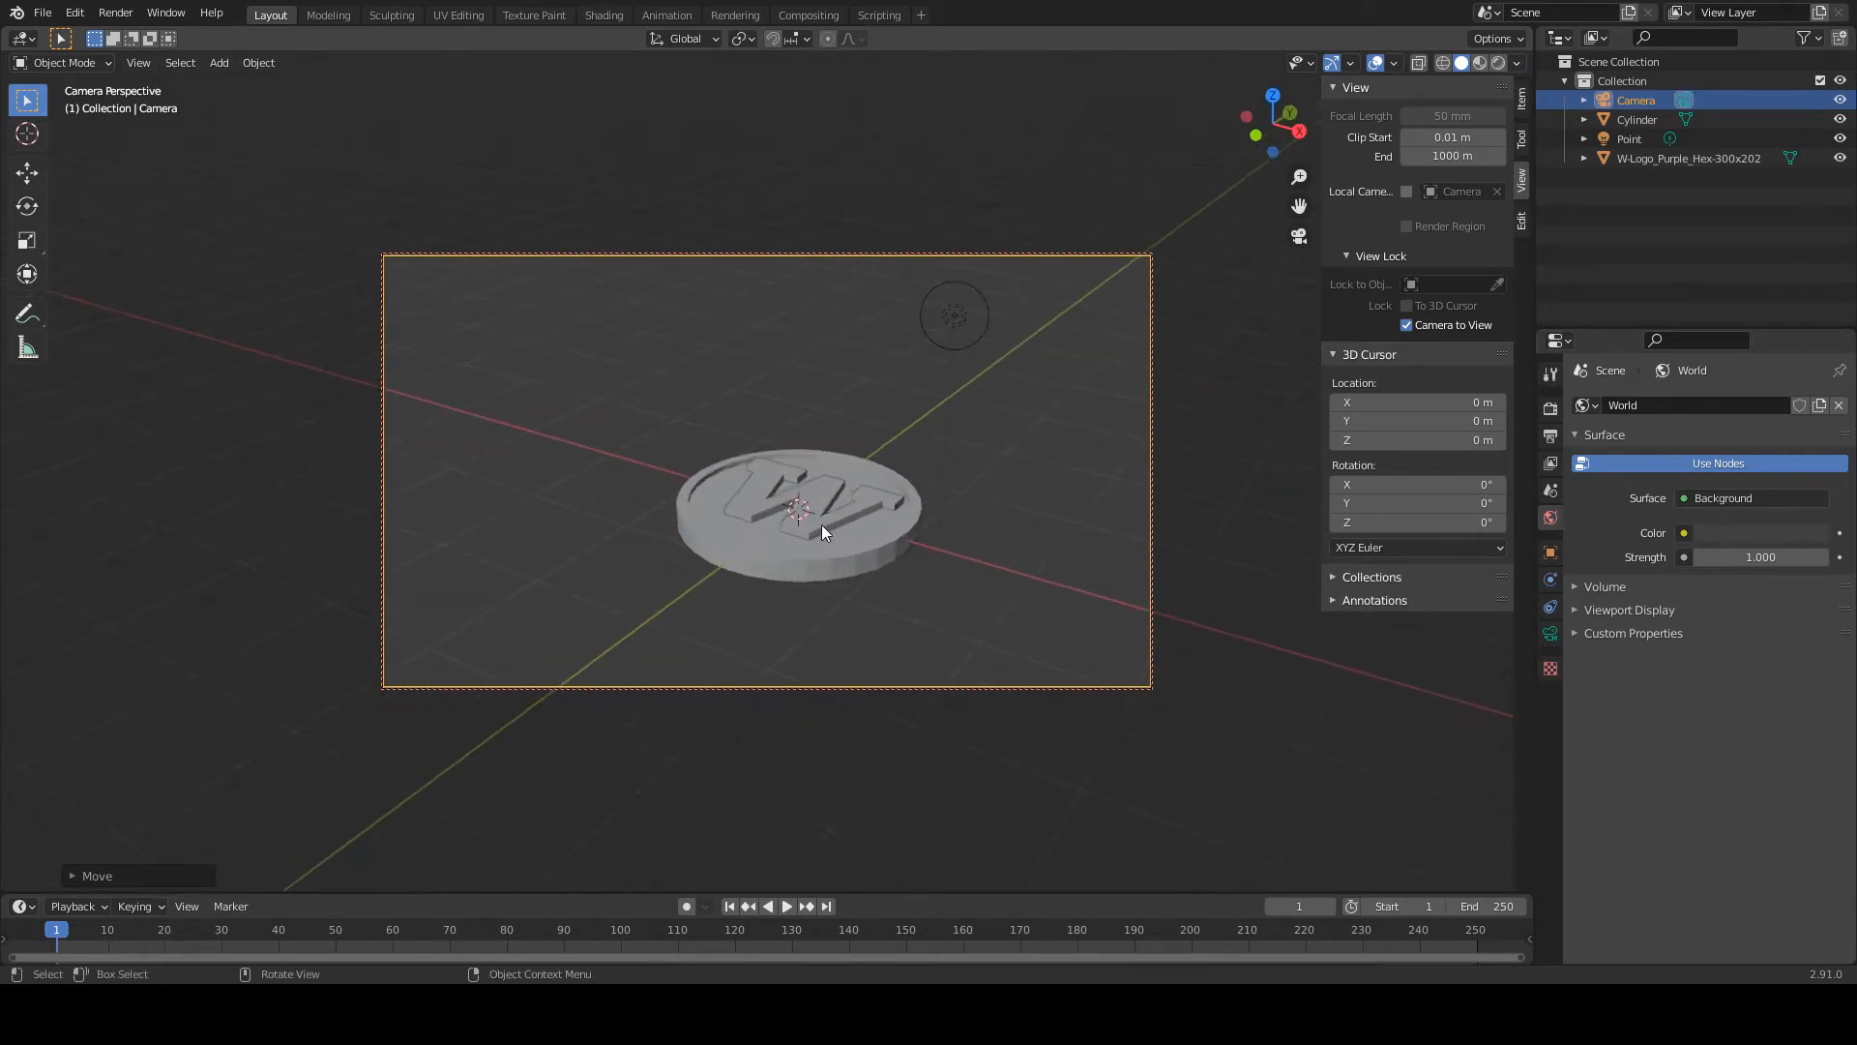
pyautogui.press('z')
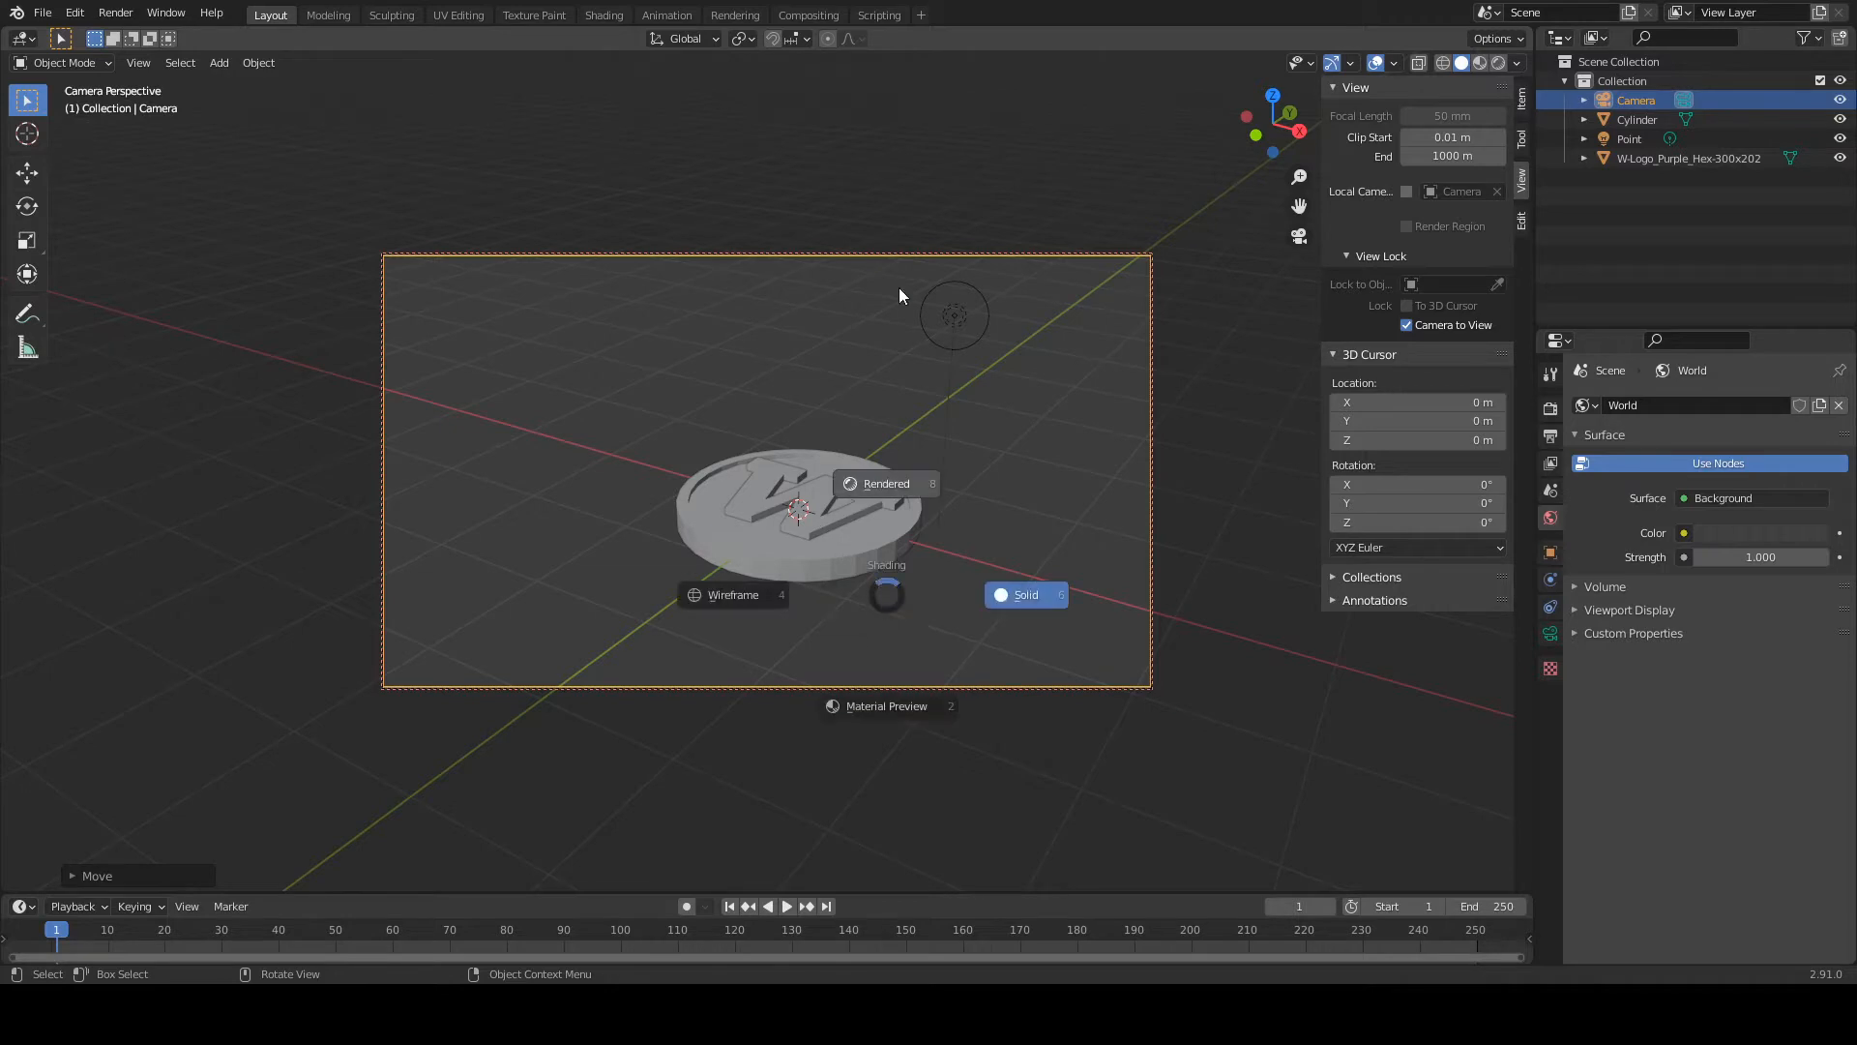
pyautogui.click(897, 288)
pyautogui.moveTo(681, 596)
pyautogui.mouseDown(button='middle')
pyautogui.moveTo(817, 584)
pyautogui.moveTo(853, 527)
pyautogui.moveTo(836, 583)
pyautogui.moveTo(863, 584)
pyautogui.mouseUp(button='middle')
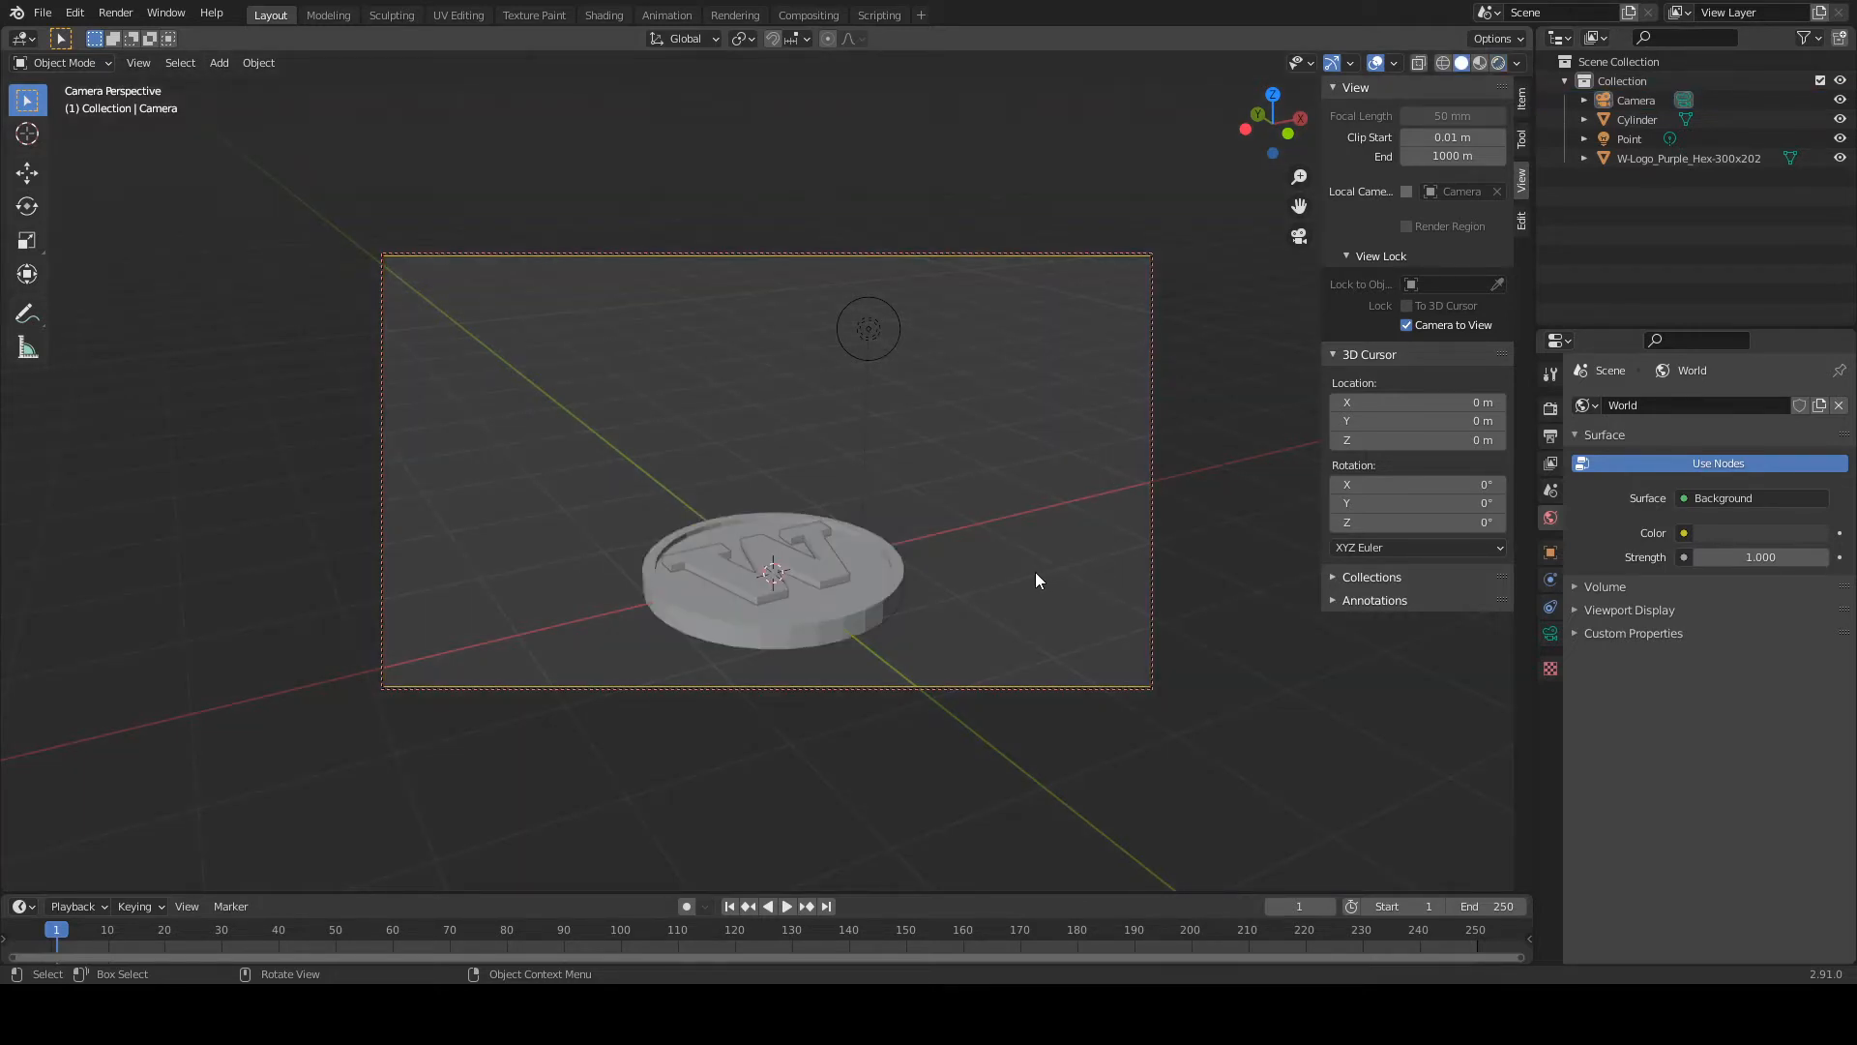
pyautogui.press('n')
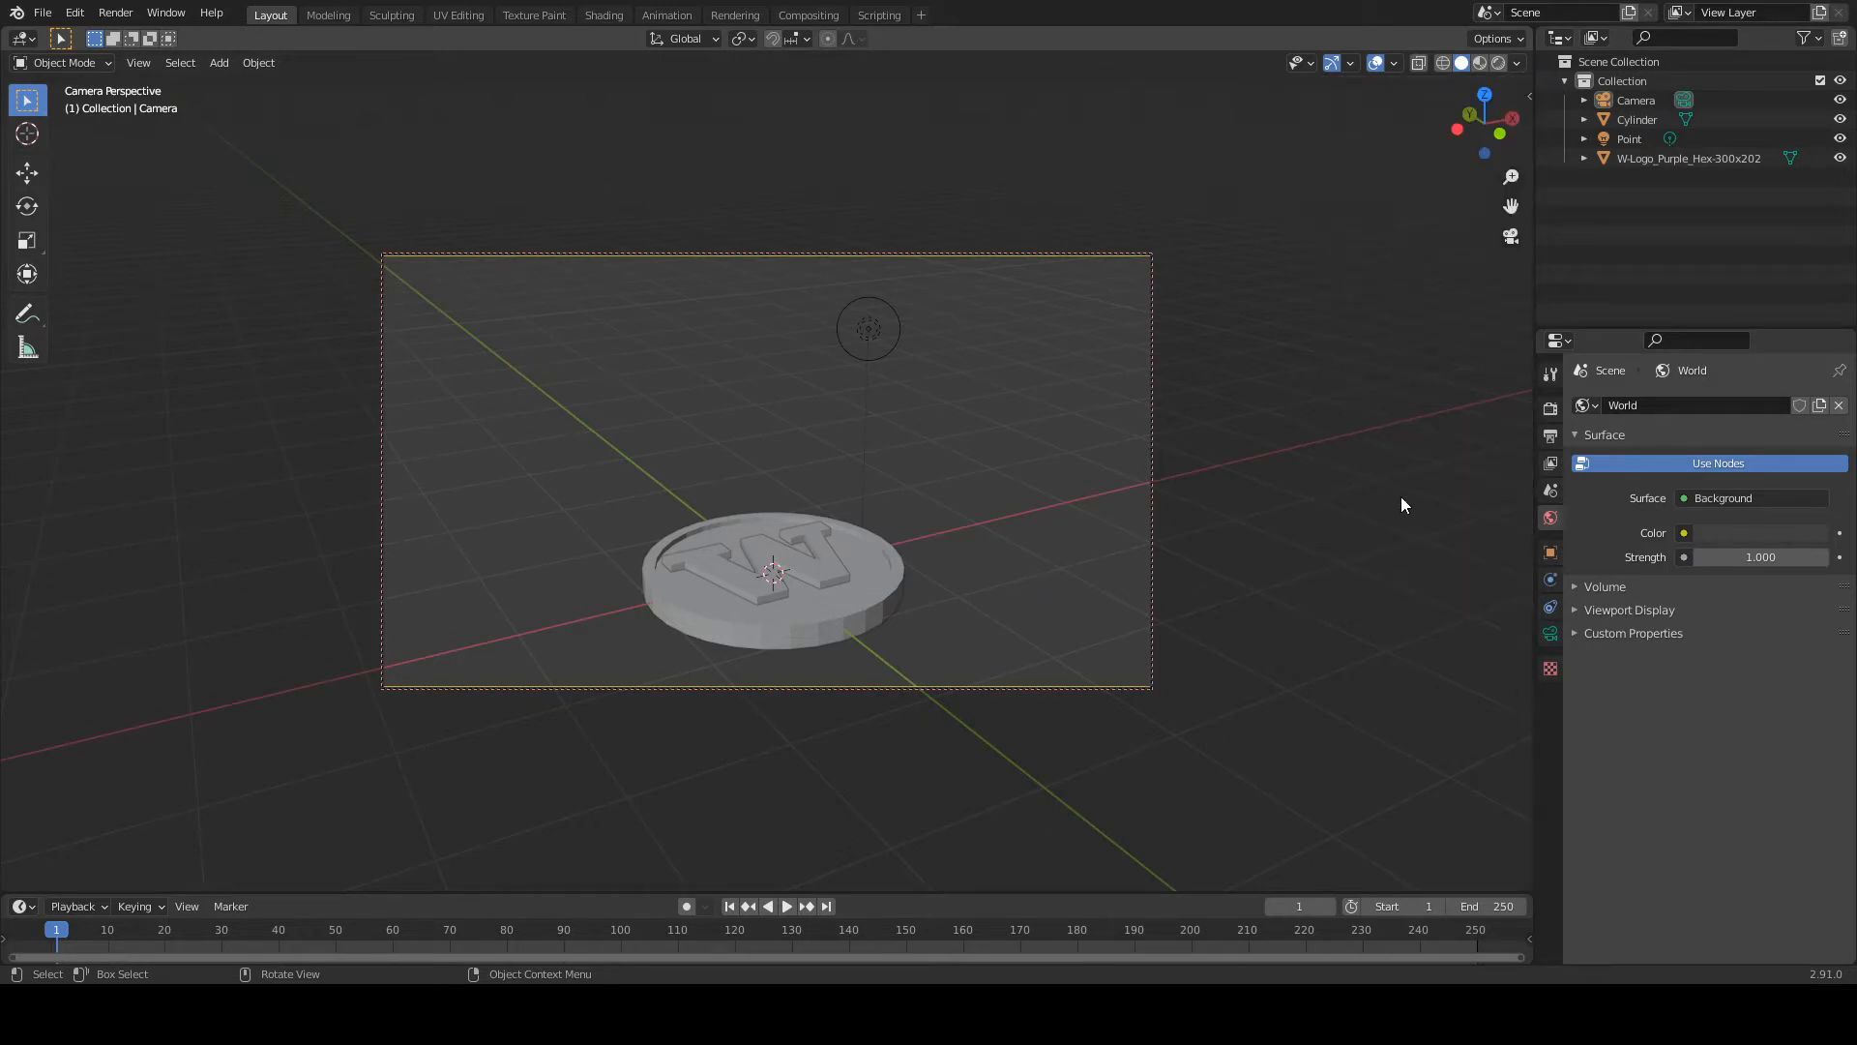
# Set the scene's render engine to Cycles
pyautogui.click(1549, 409)
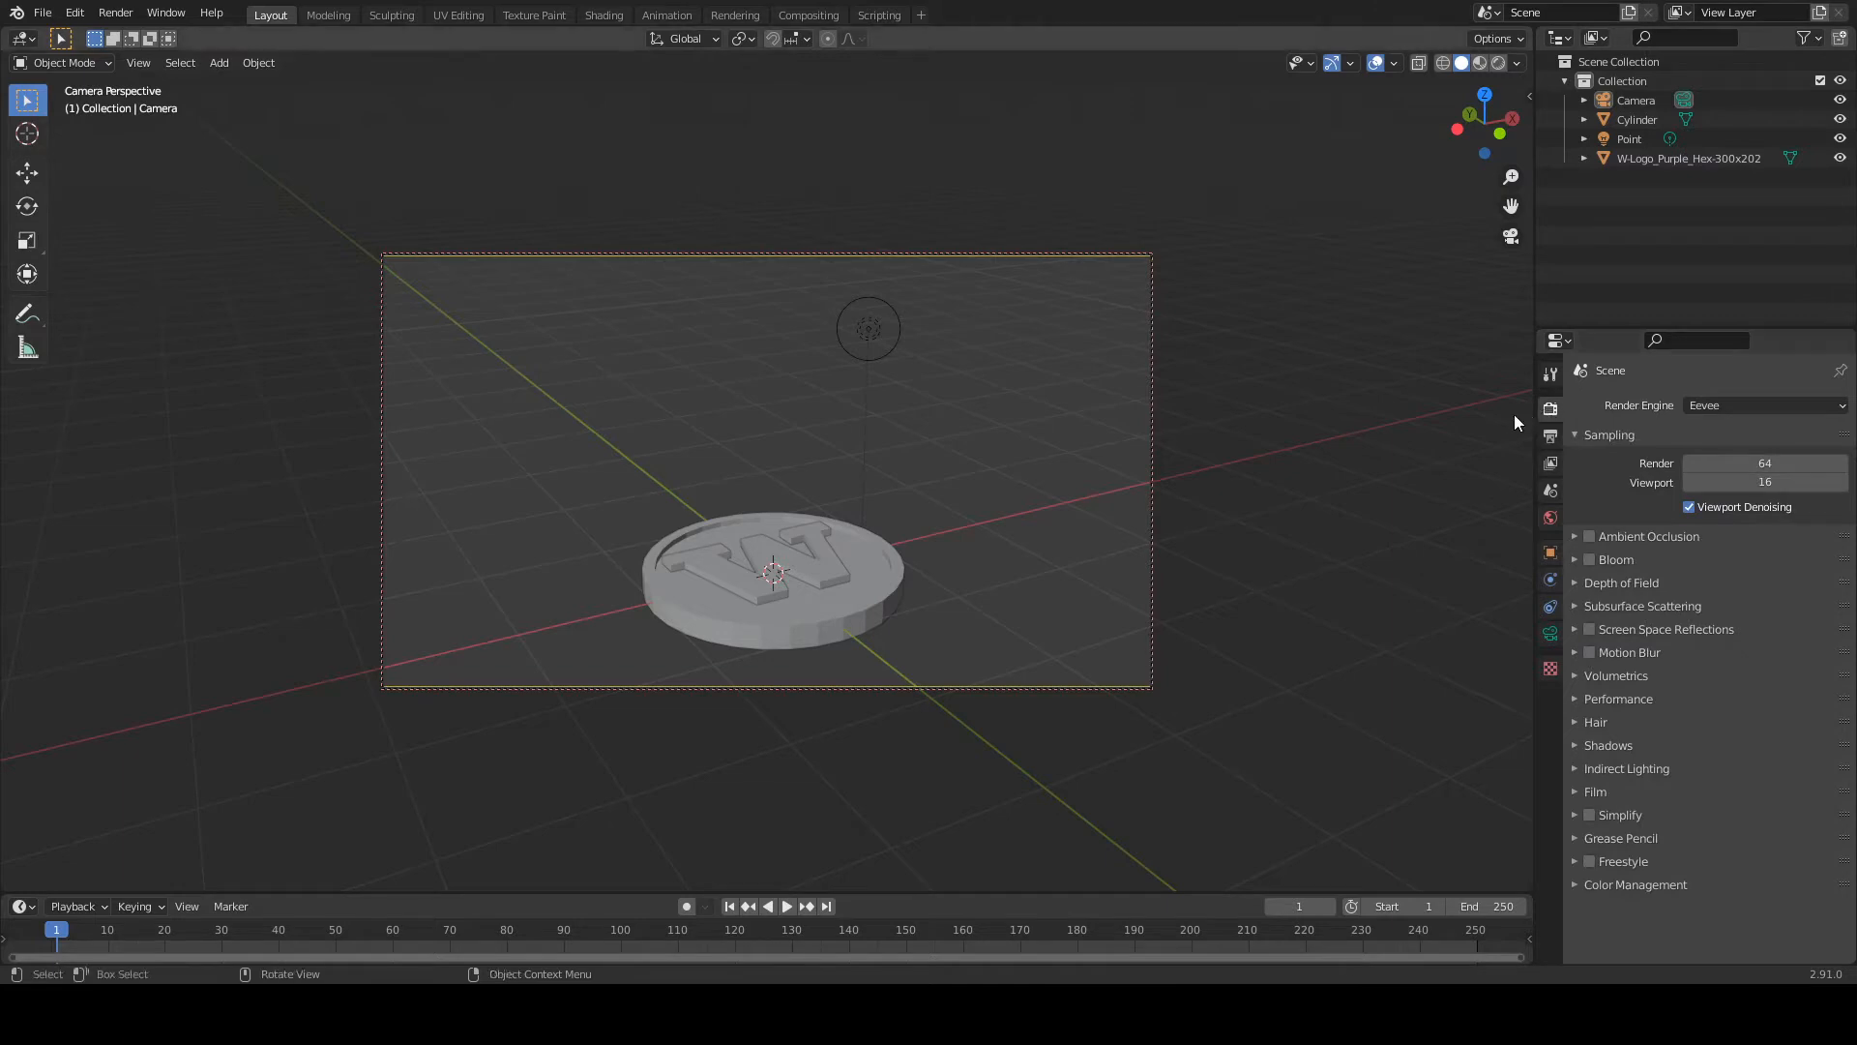
pyautogui.click(1716, 404)
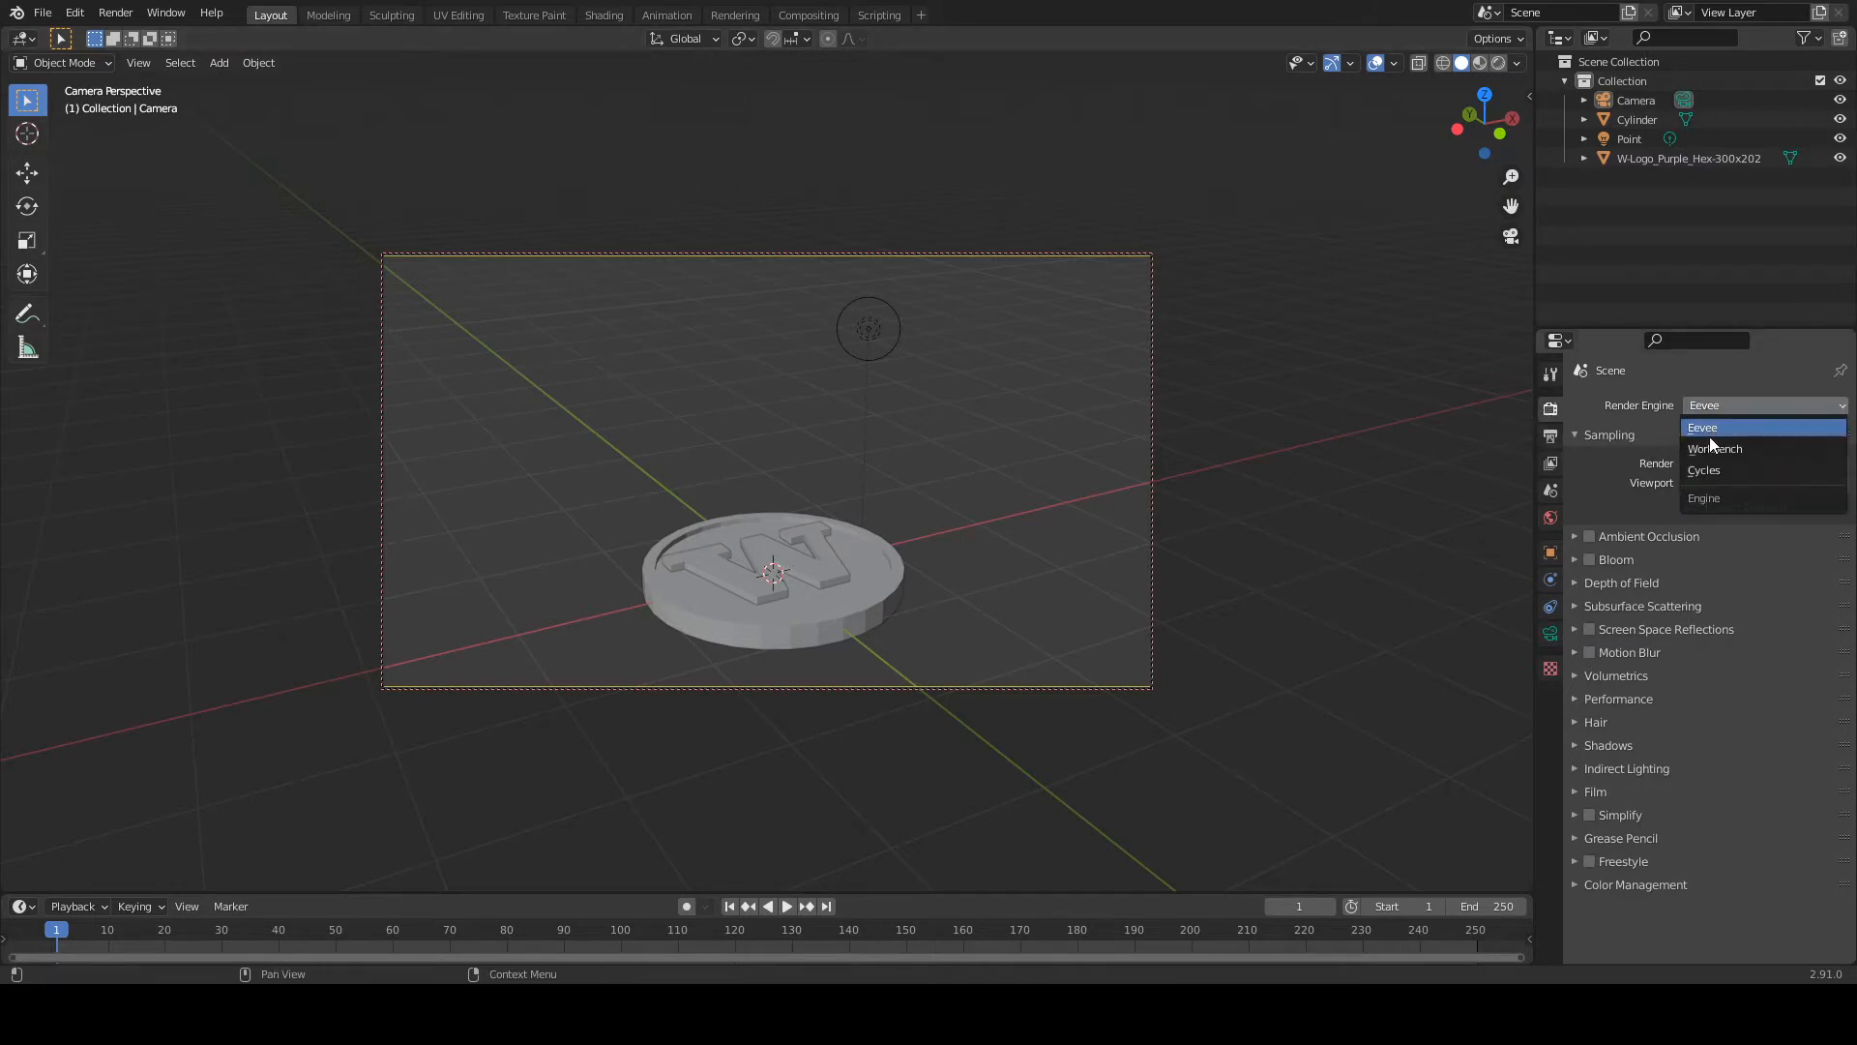
pyautogui.click(1703, 470)
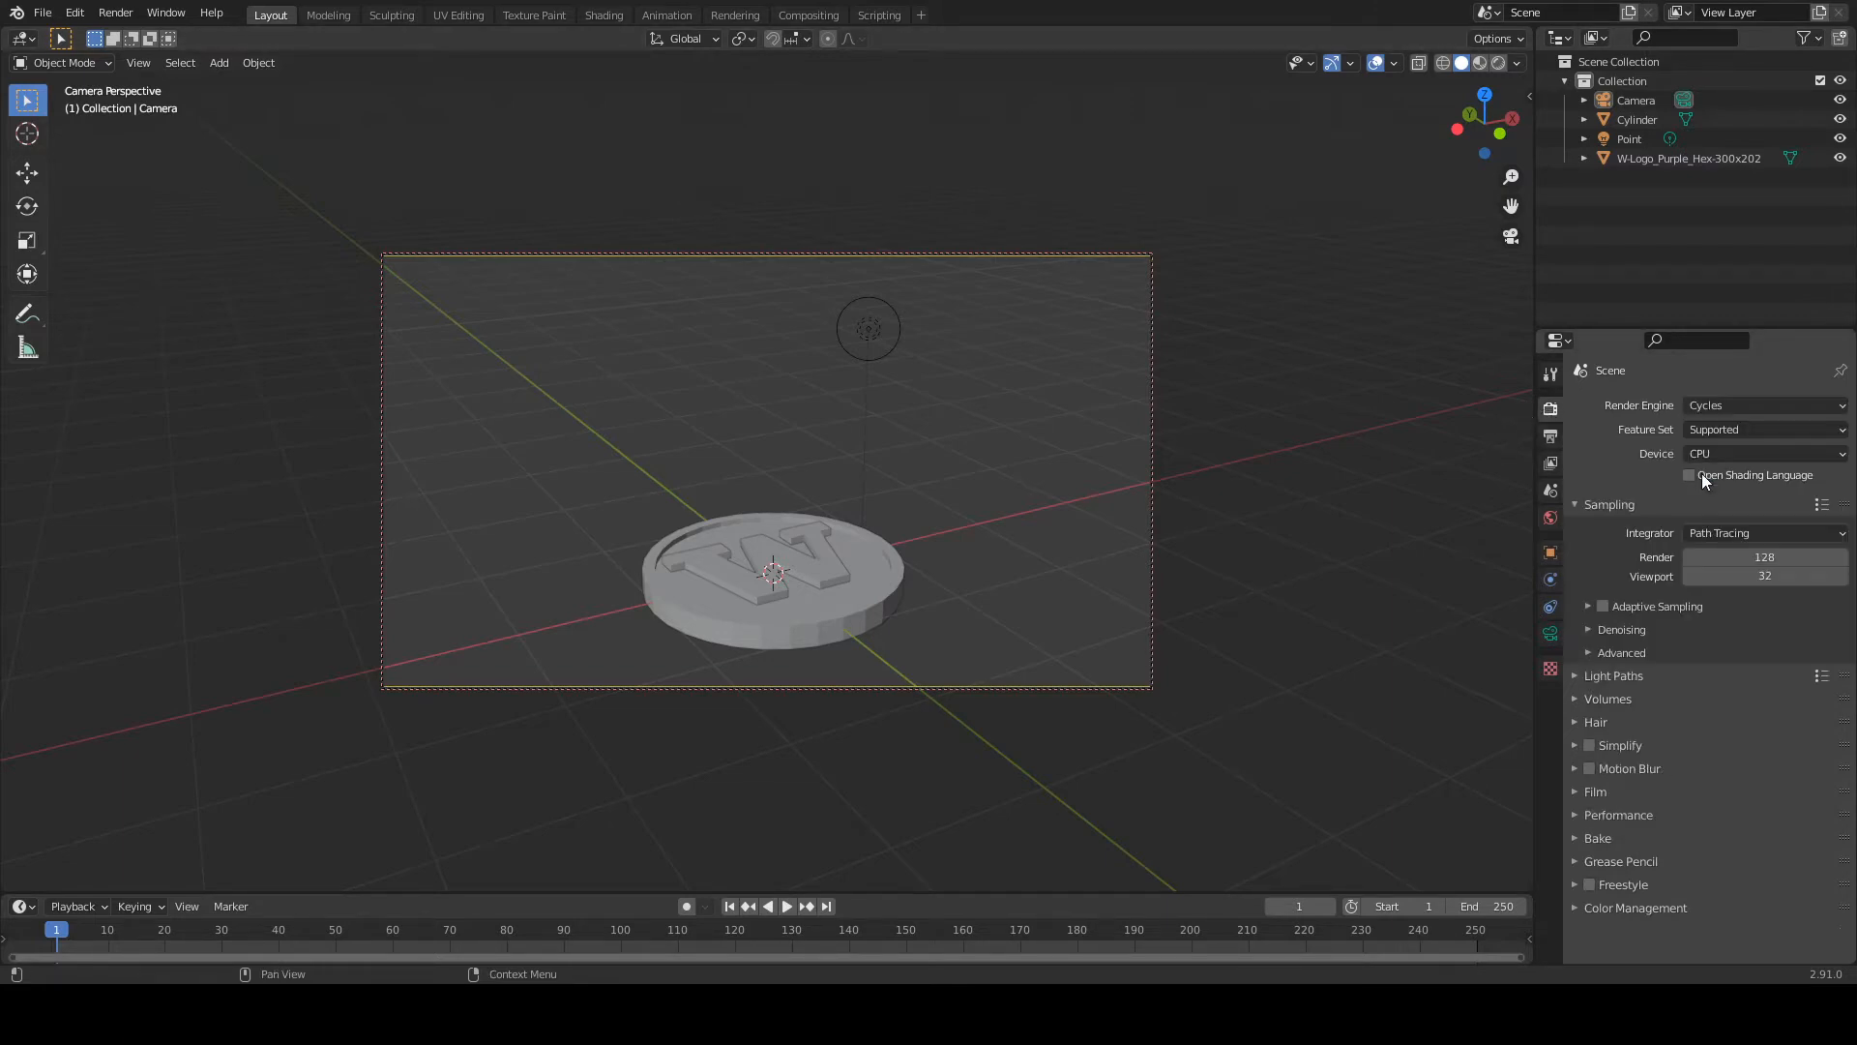
# Show the viewport in rendered shading and enable denoising for both the render (NLM) and the viewport (Automatic)
pyautogui.press('z')
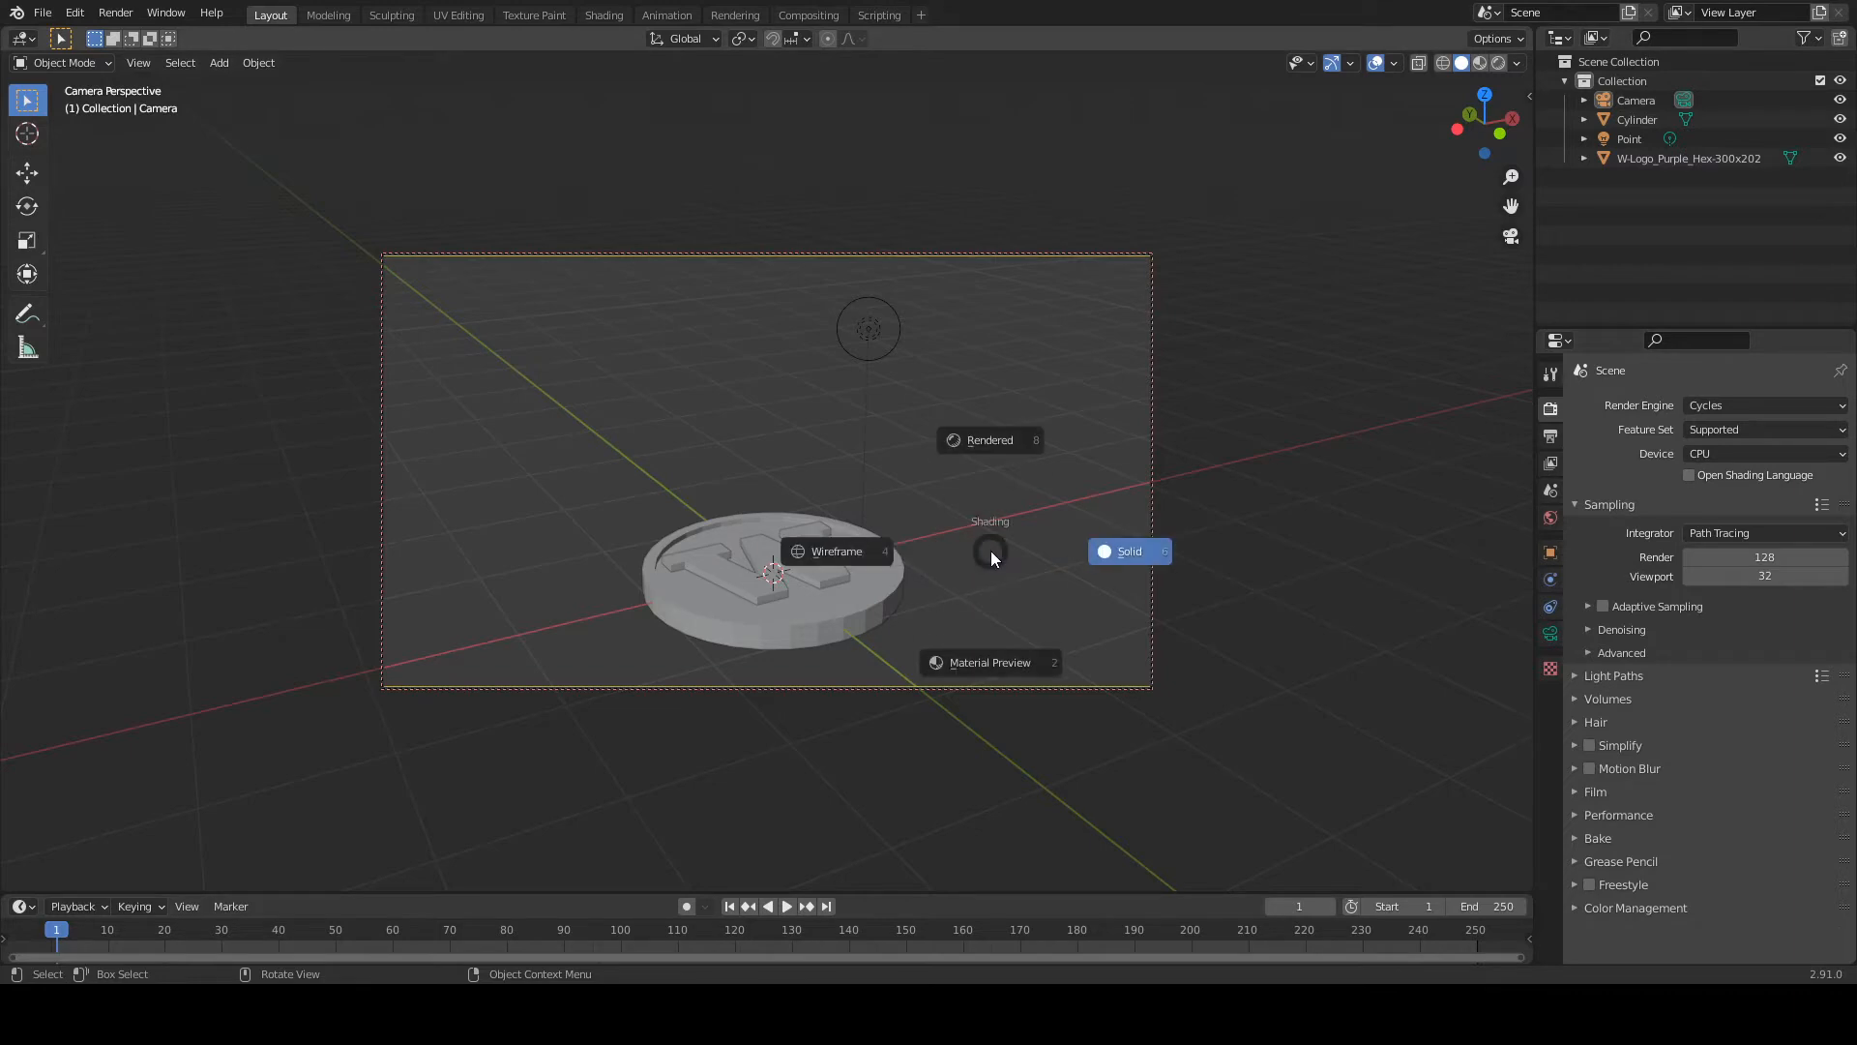
pyautogui.click(990, 440)
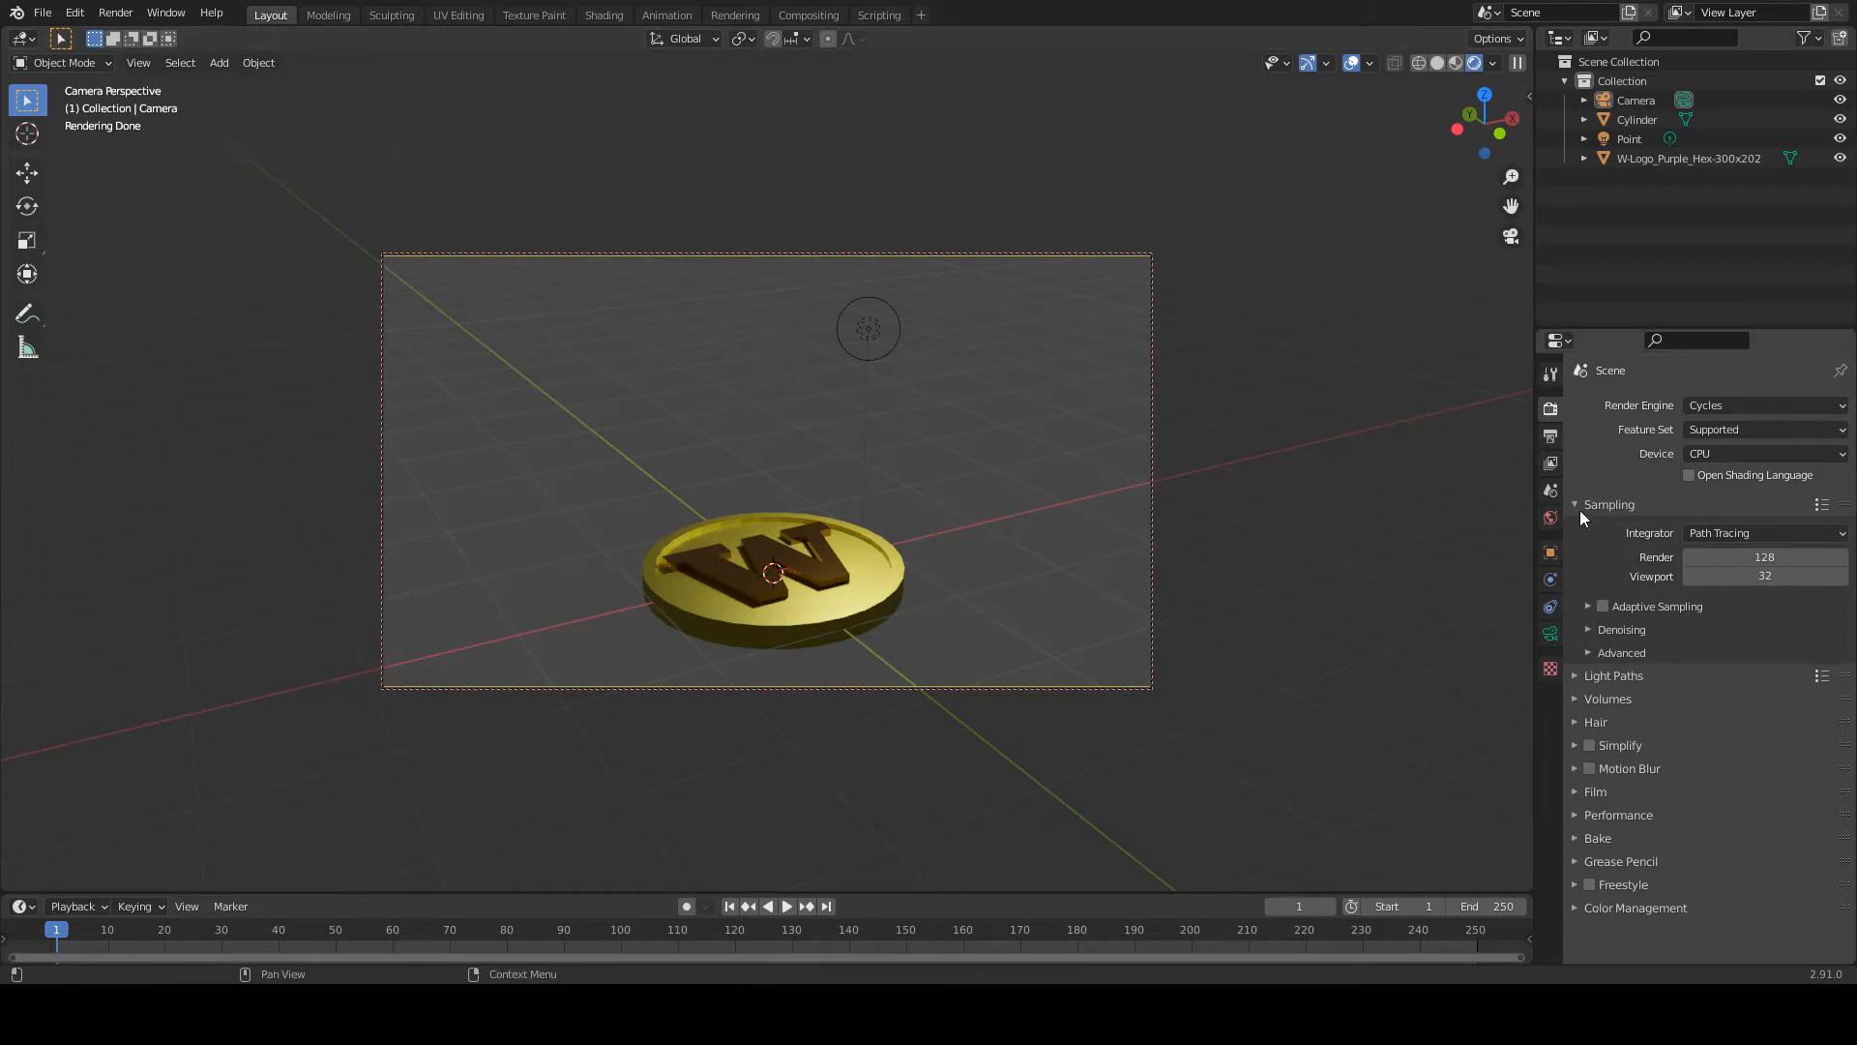
pyautogui.click(1617, 630)
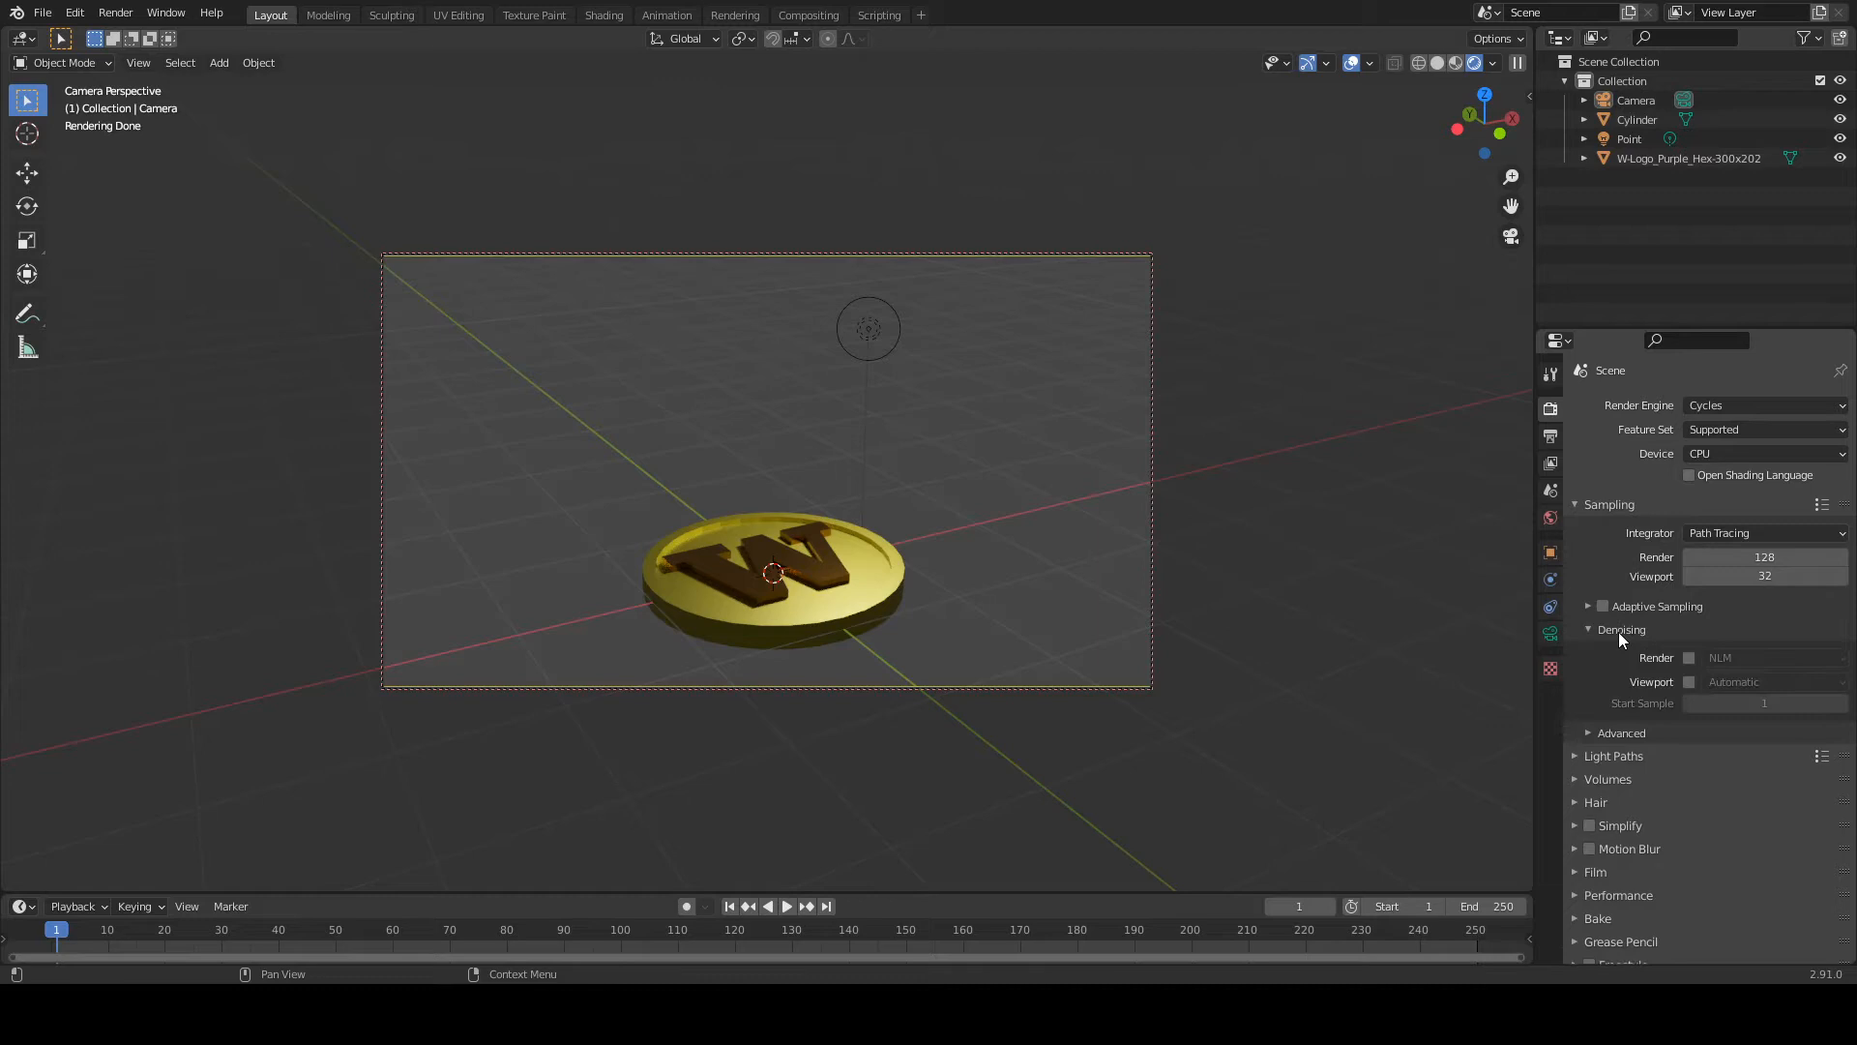
pyautogui.click(1689, 682)
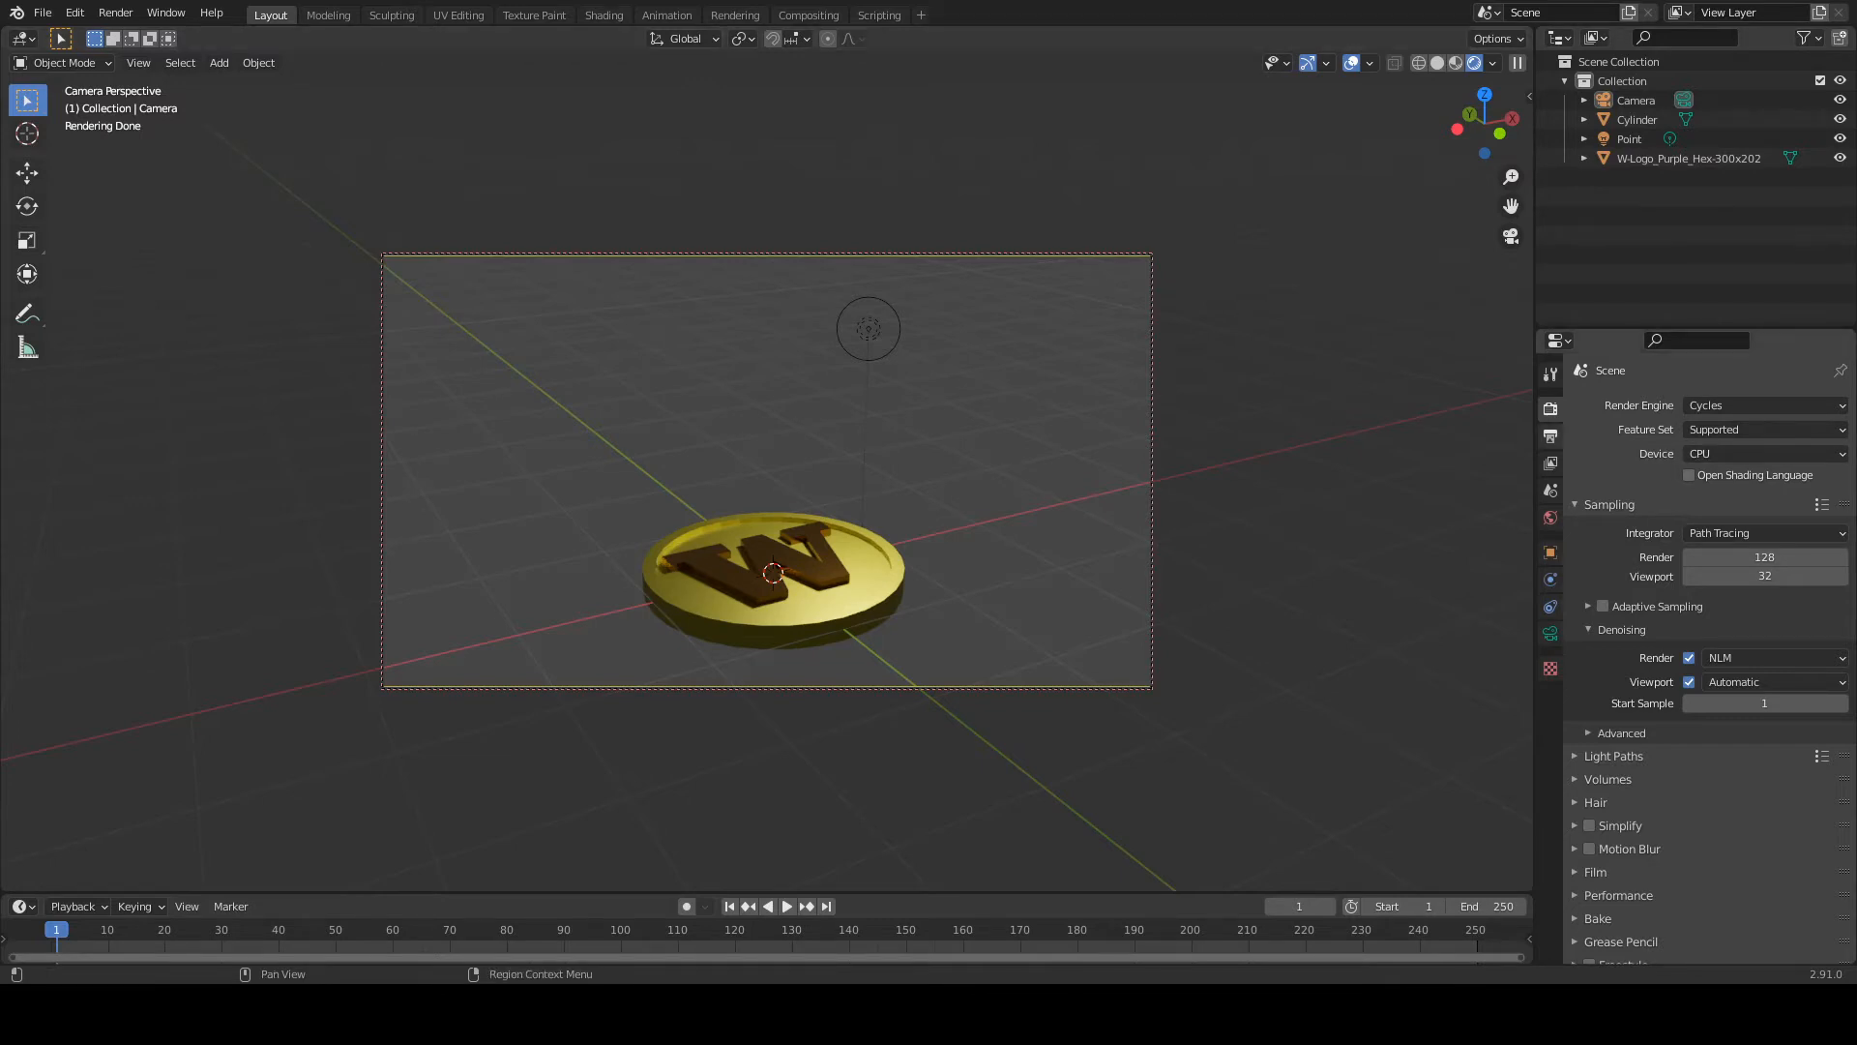
# Review the output dimensions and the available image file formats
pyautogui.click(1551, 436)
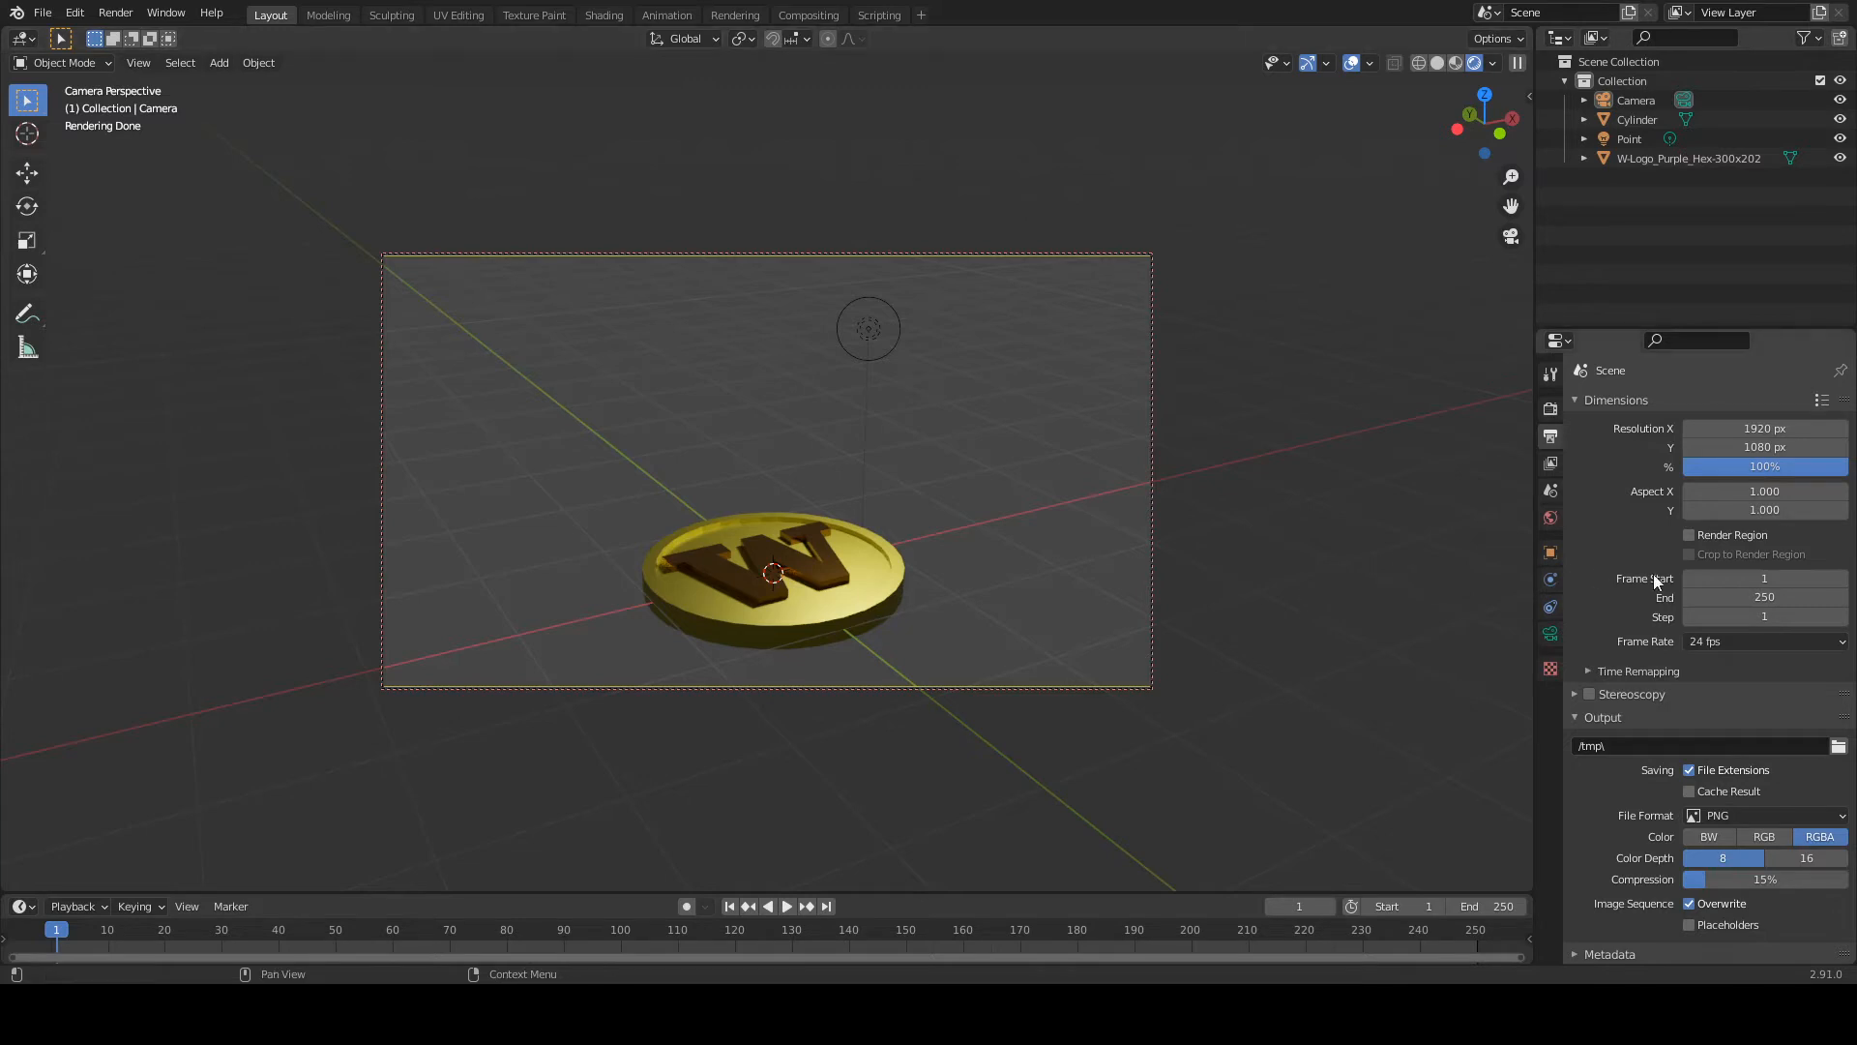
pyautogui.scroll(-1, 1716, 706)
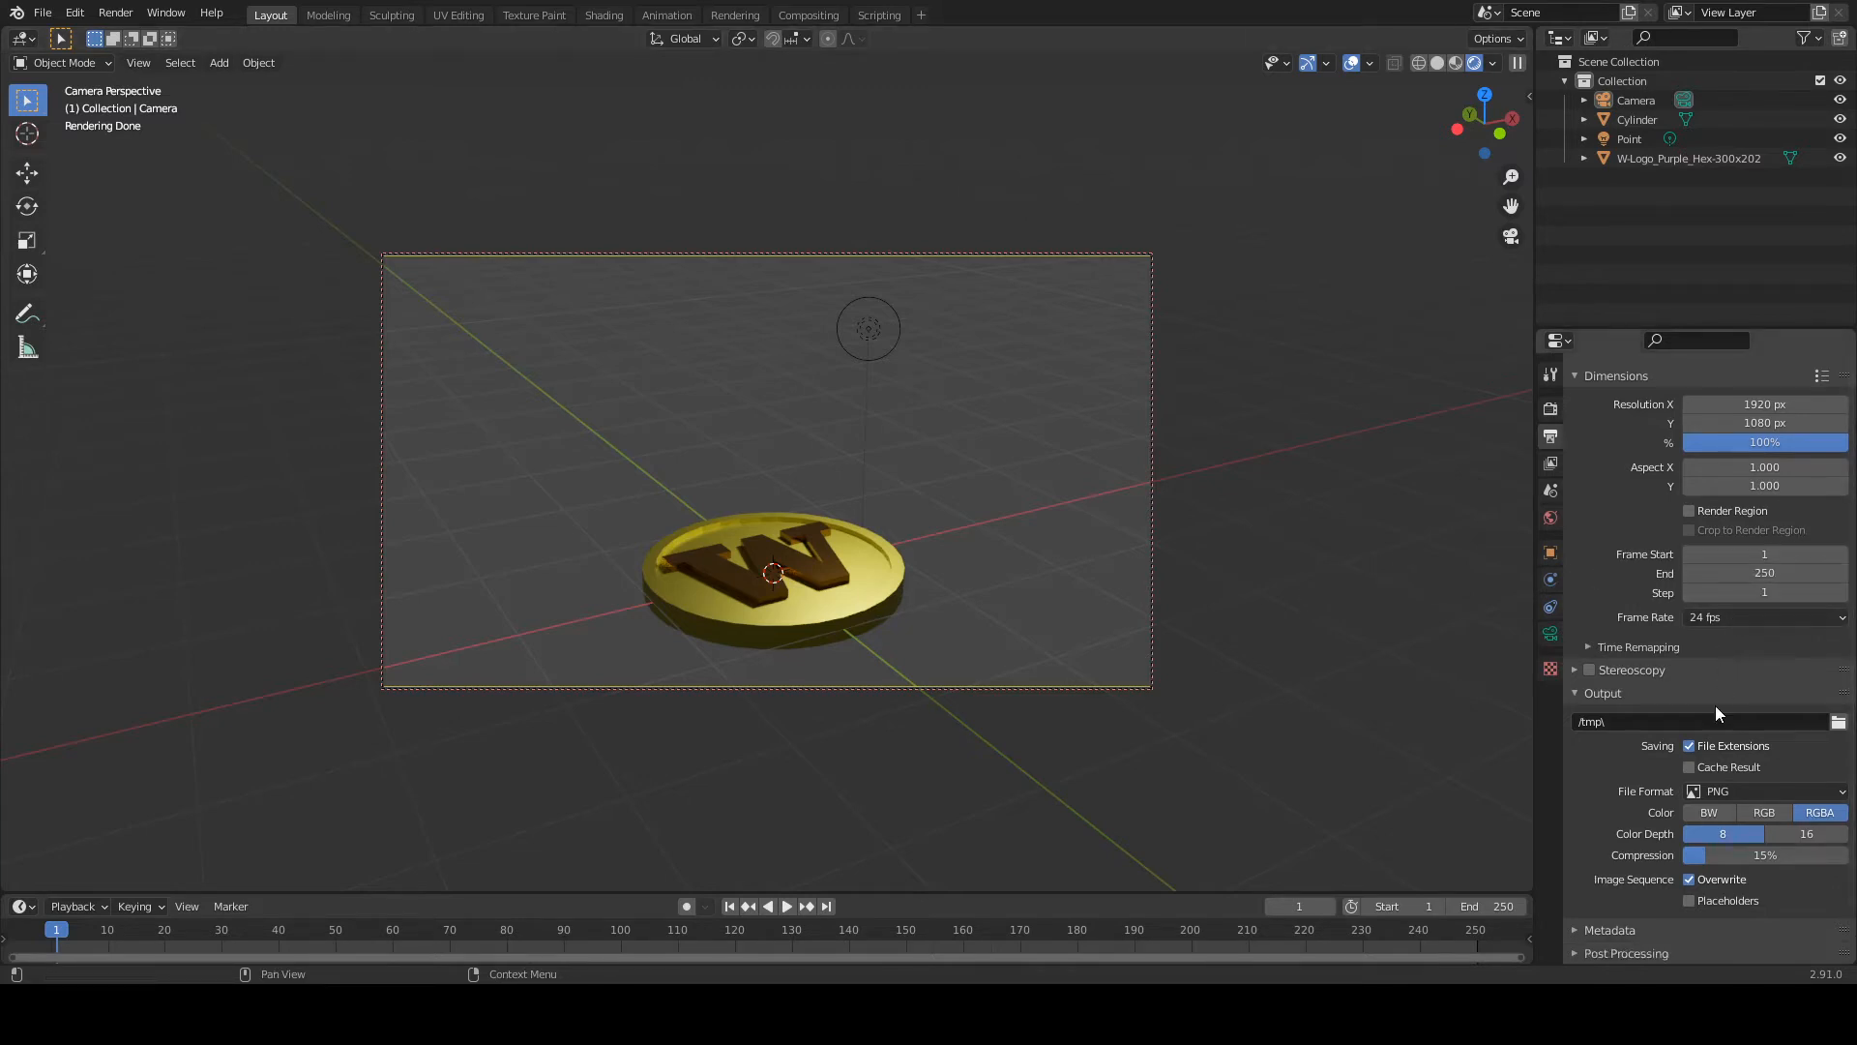
pyautogui.click(1756, 789)
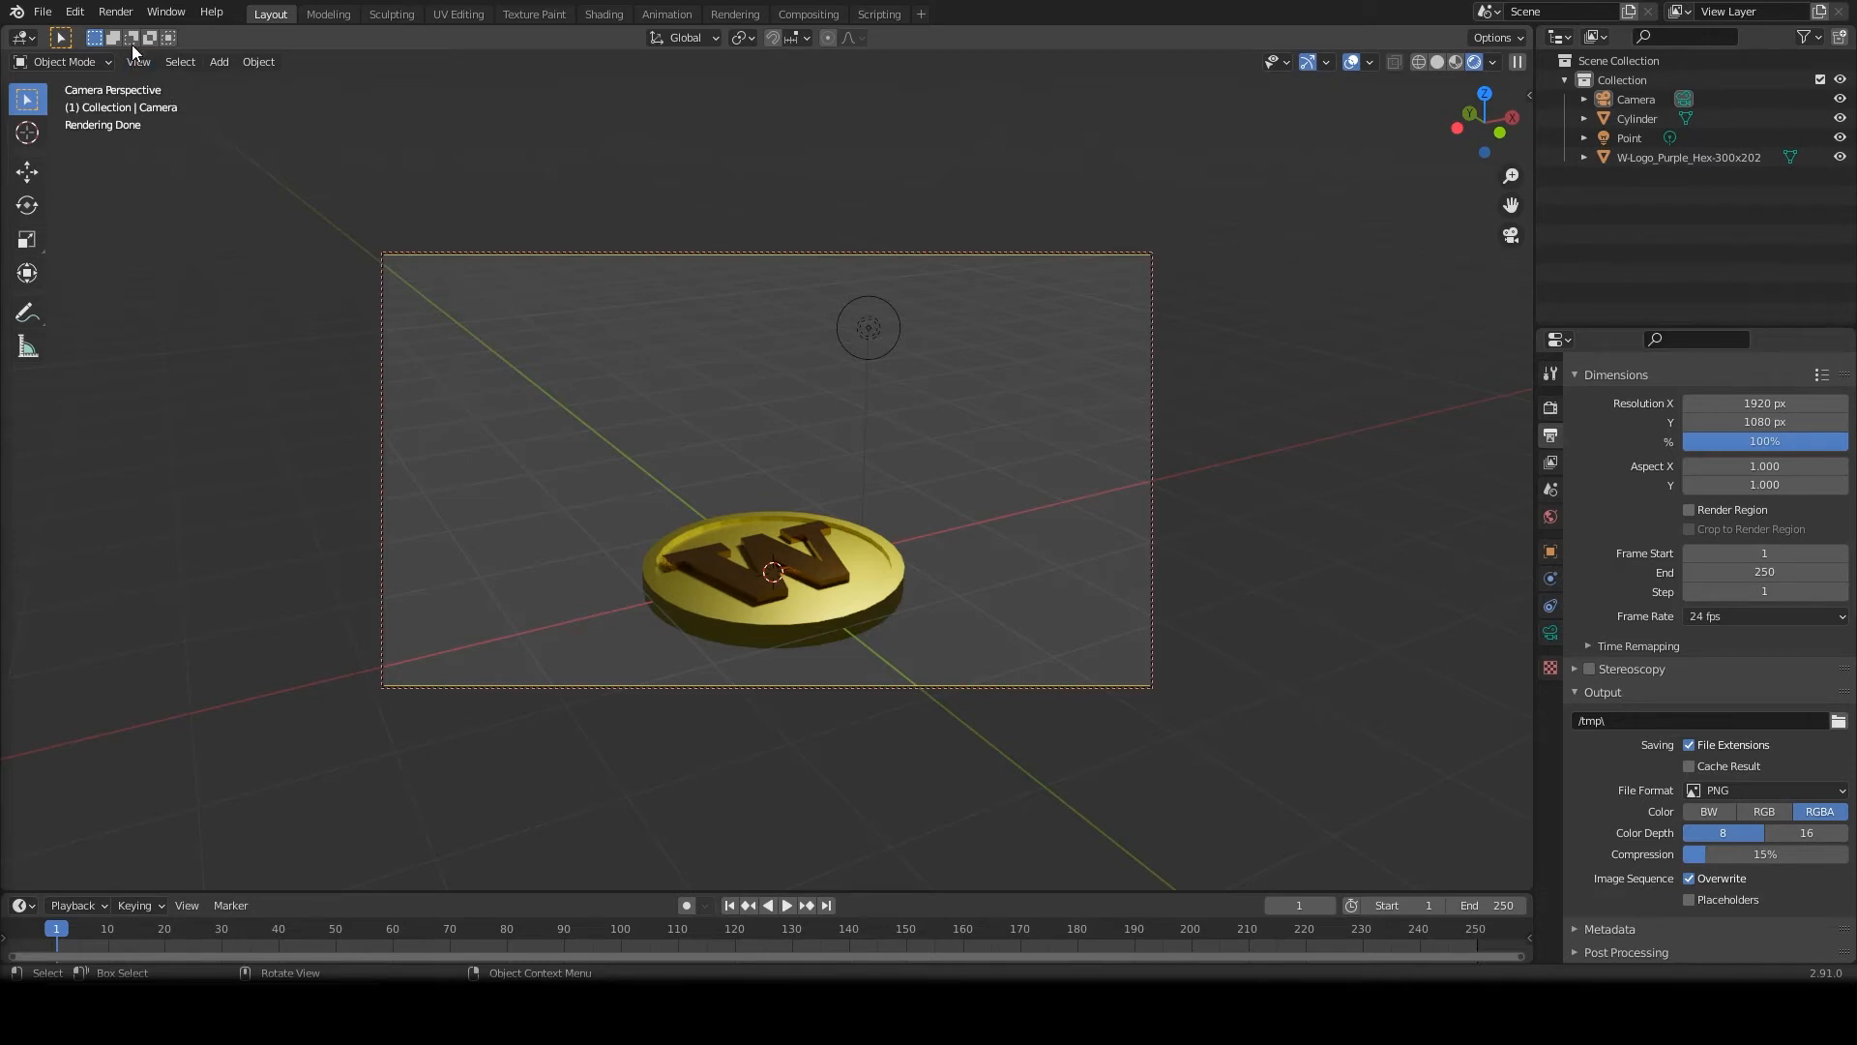
# Render the coin scene as a still image and view the whole frame of the result
pyautogui.click(115, 11)
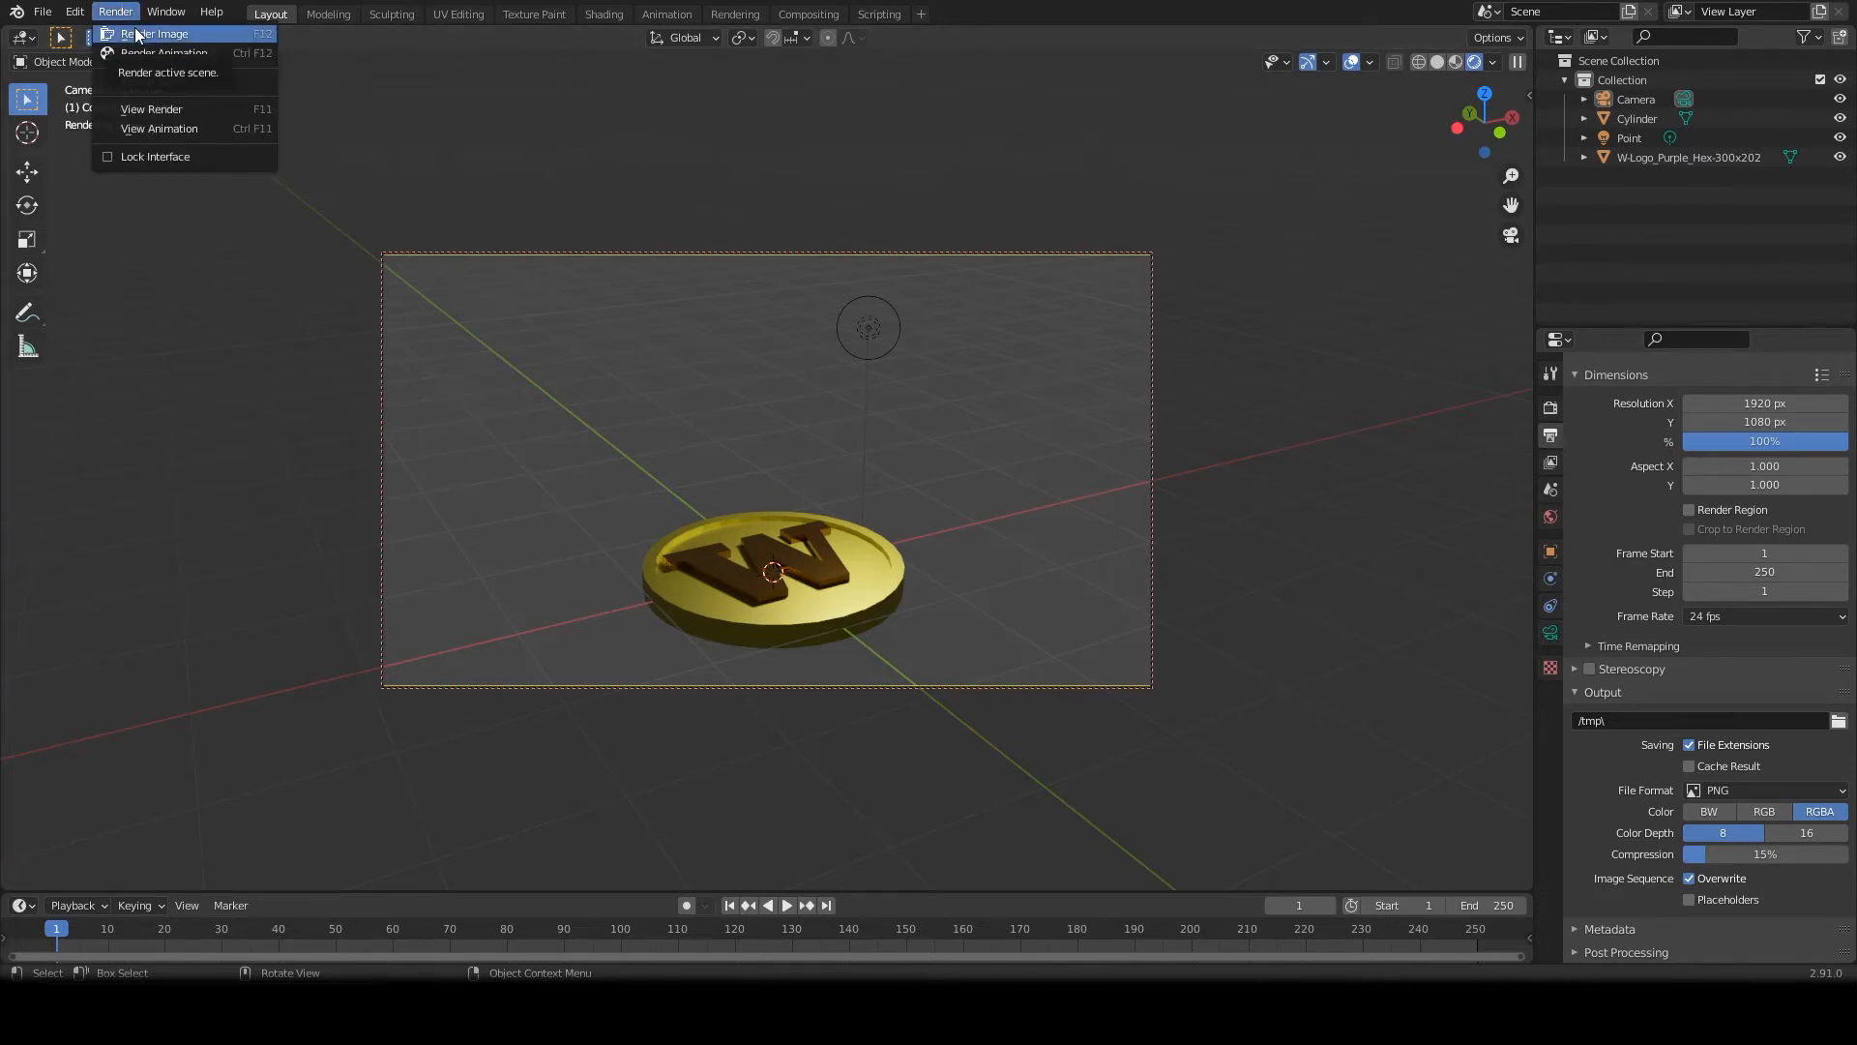
pyautogui.click(136, 35)
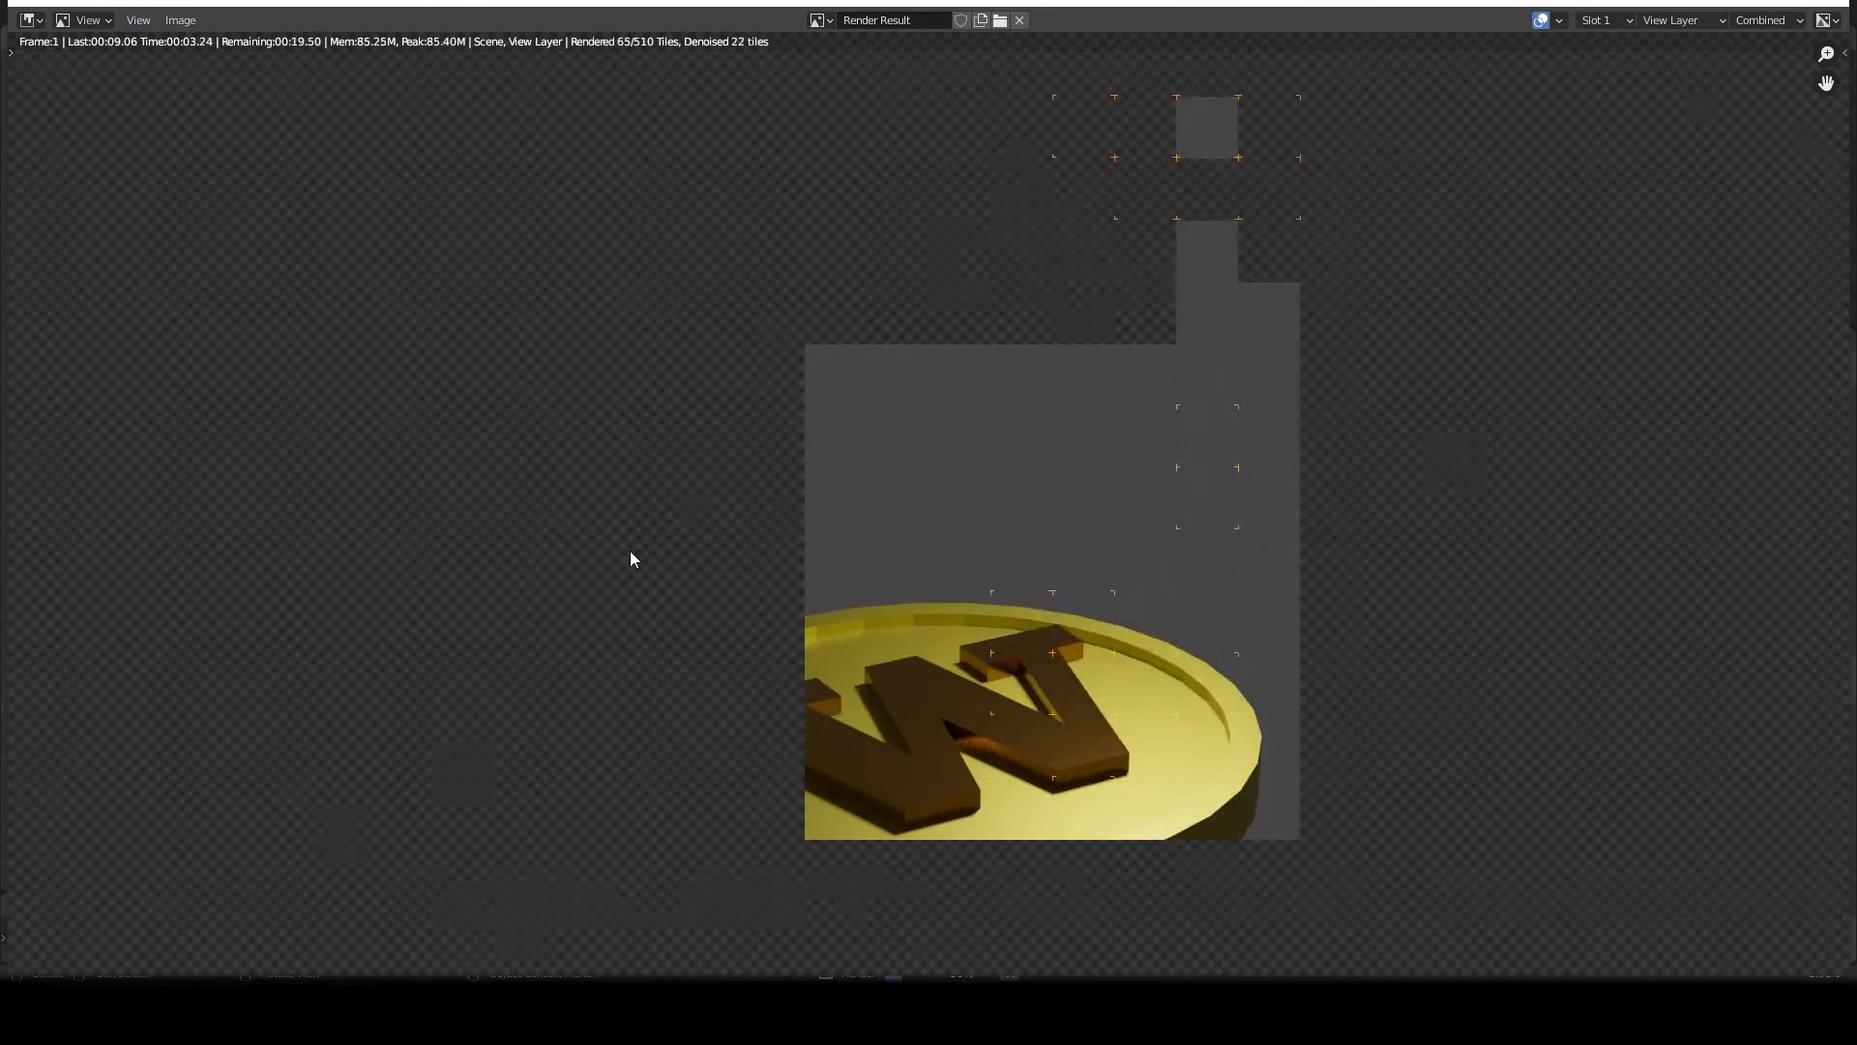
pyautogui.scroll(-1, 142, 363)
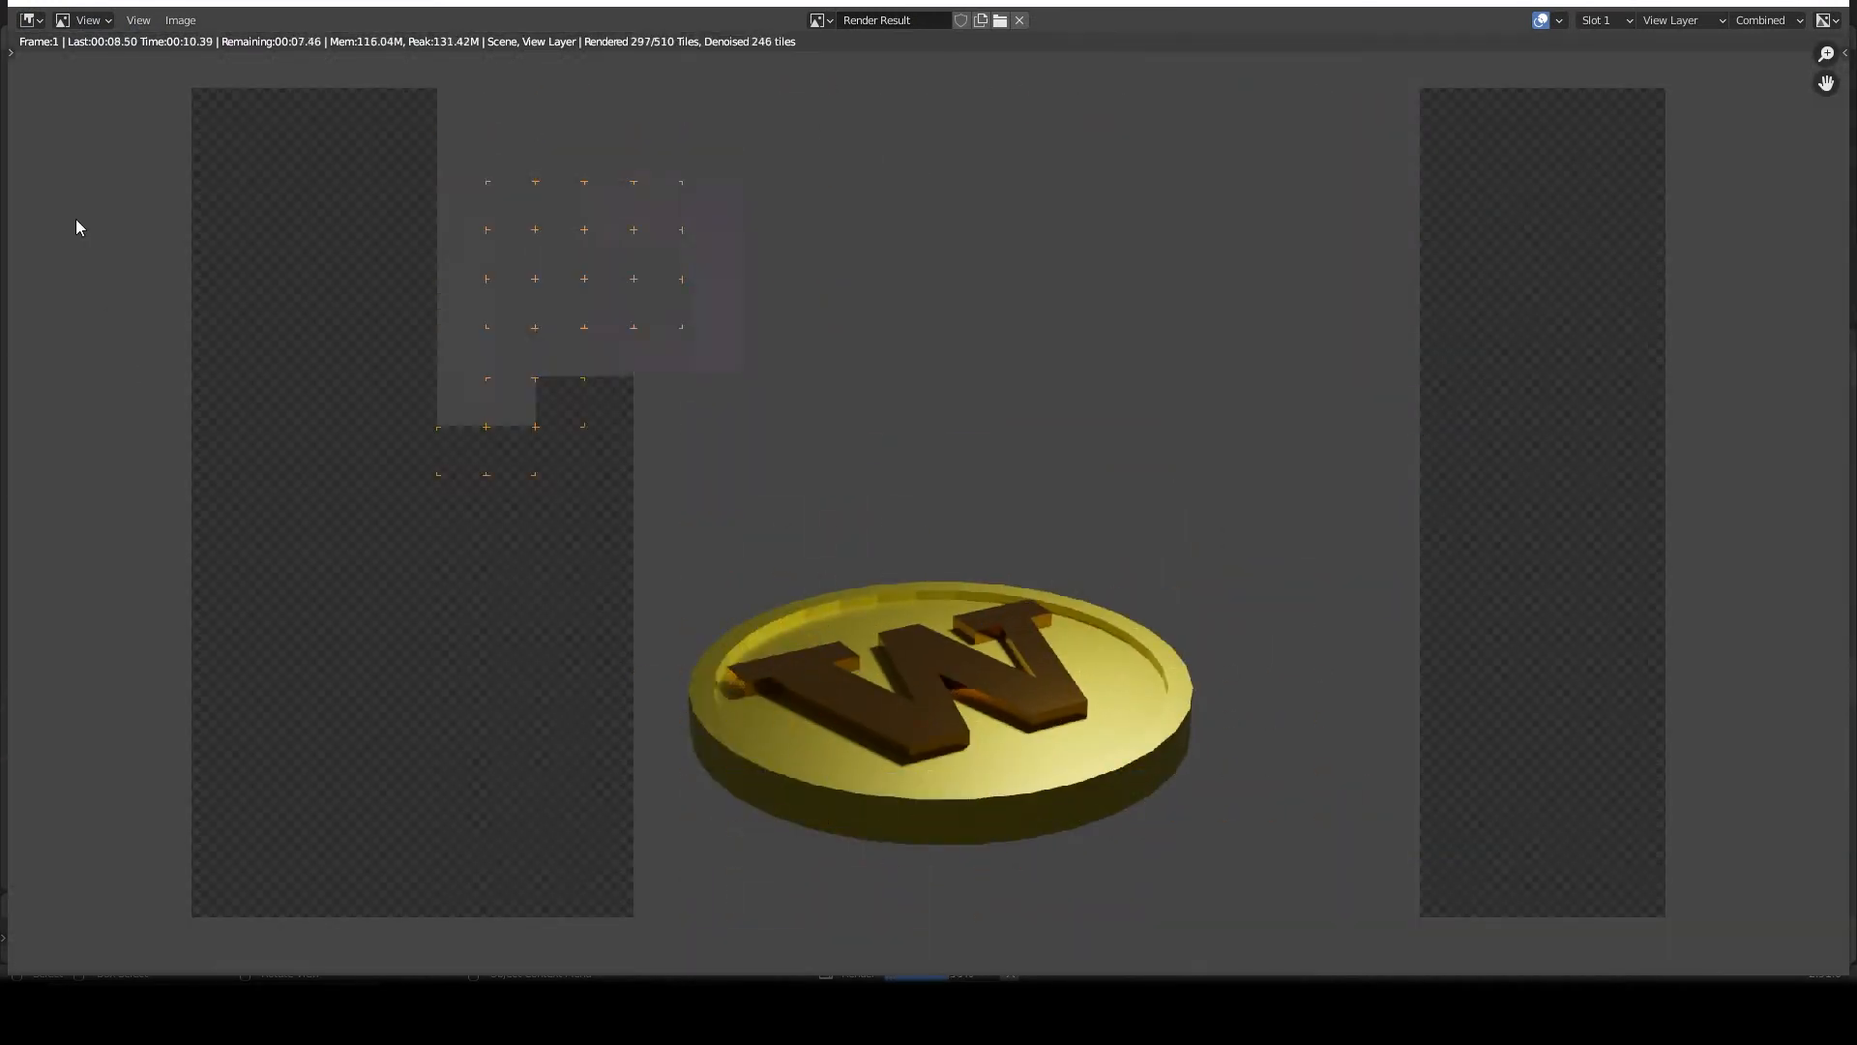
pyautogui.scroll(-2, 195, 364)
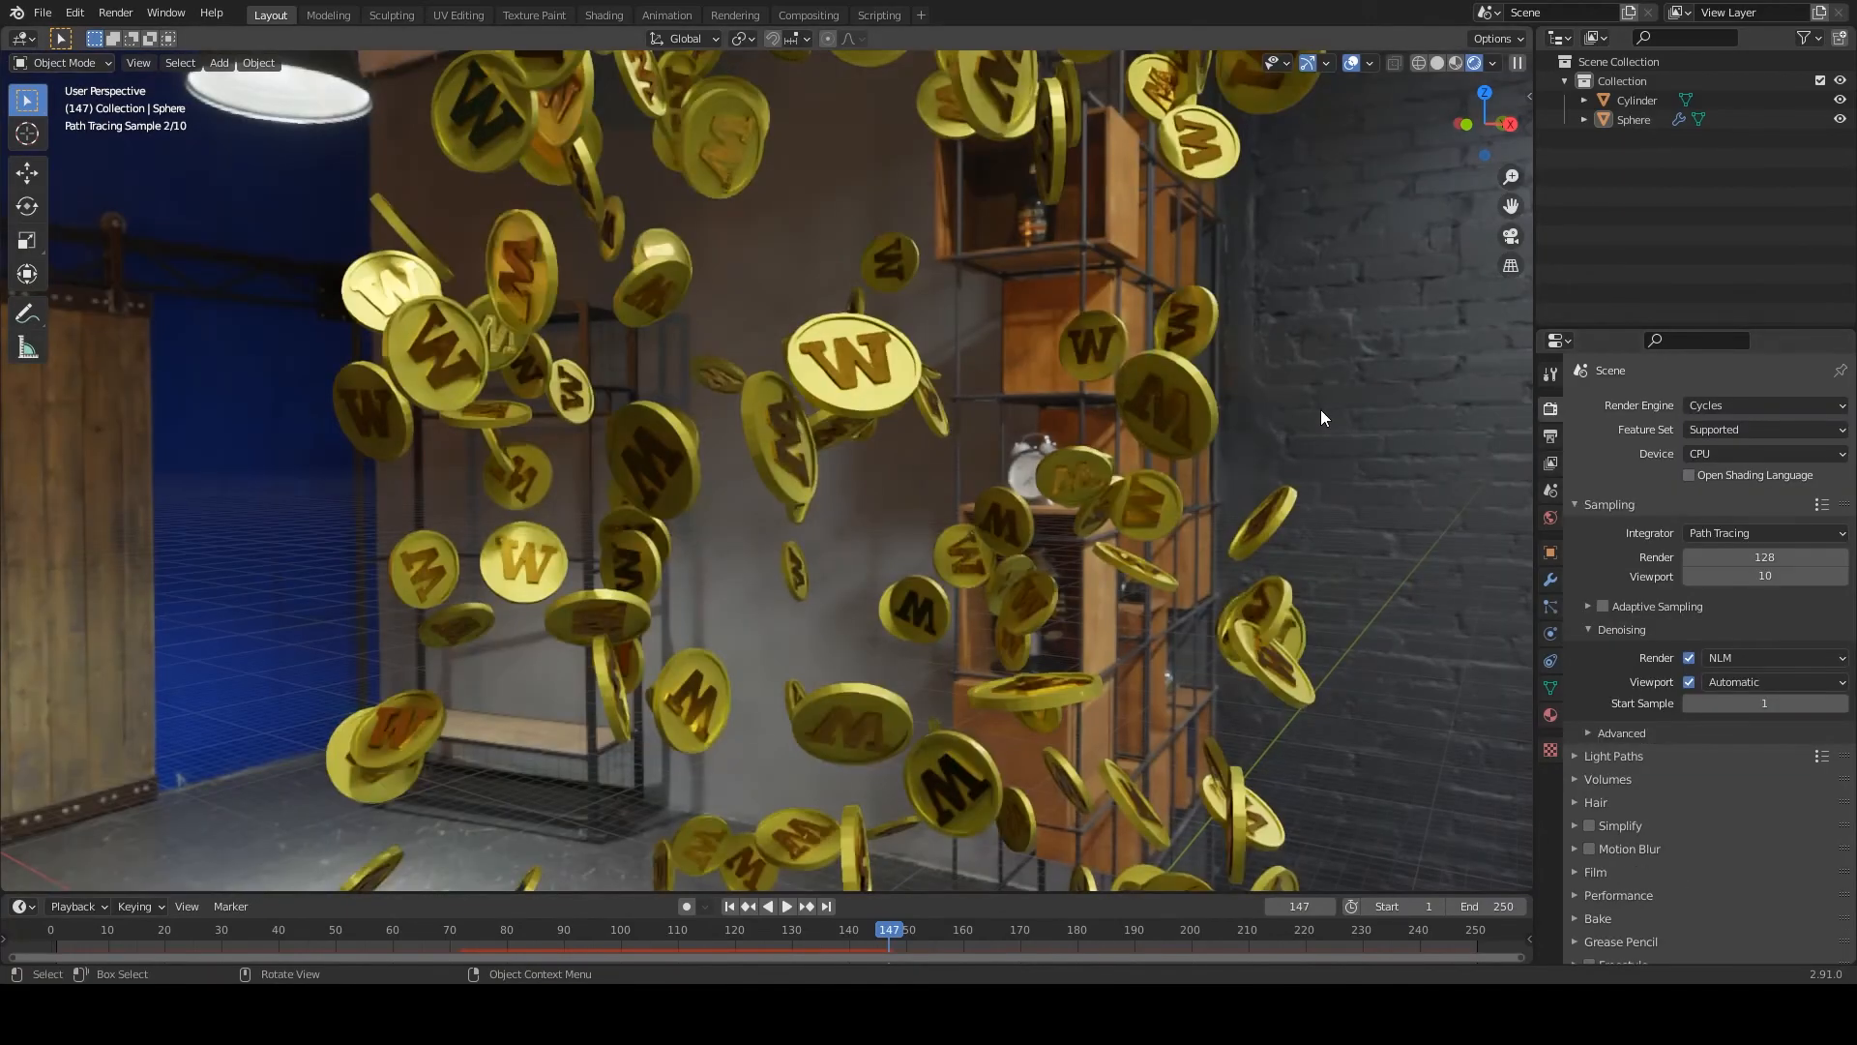
# Examine the viewport denoiser choices and the render settings for the falling-coins scene
pyautogui.click(1766, 682)
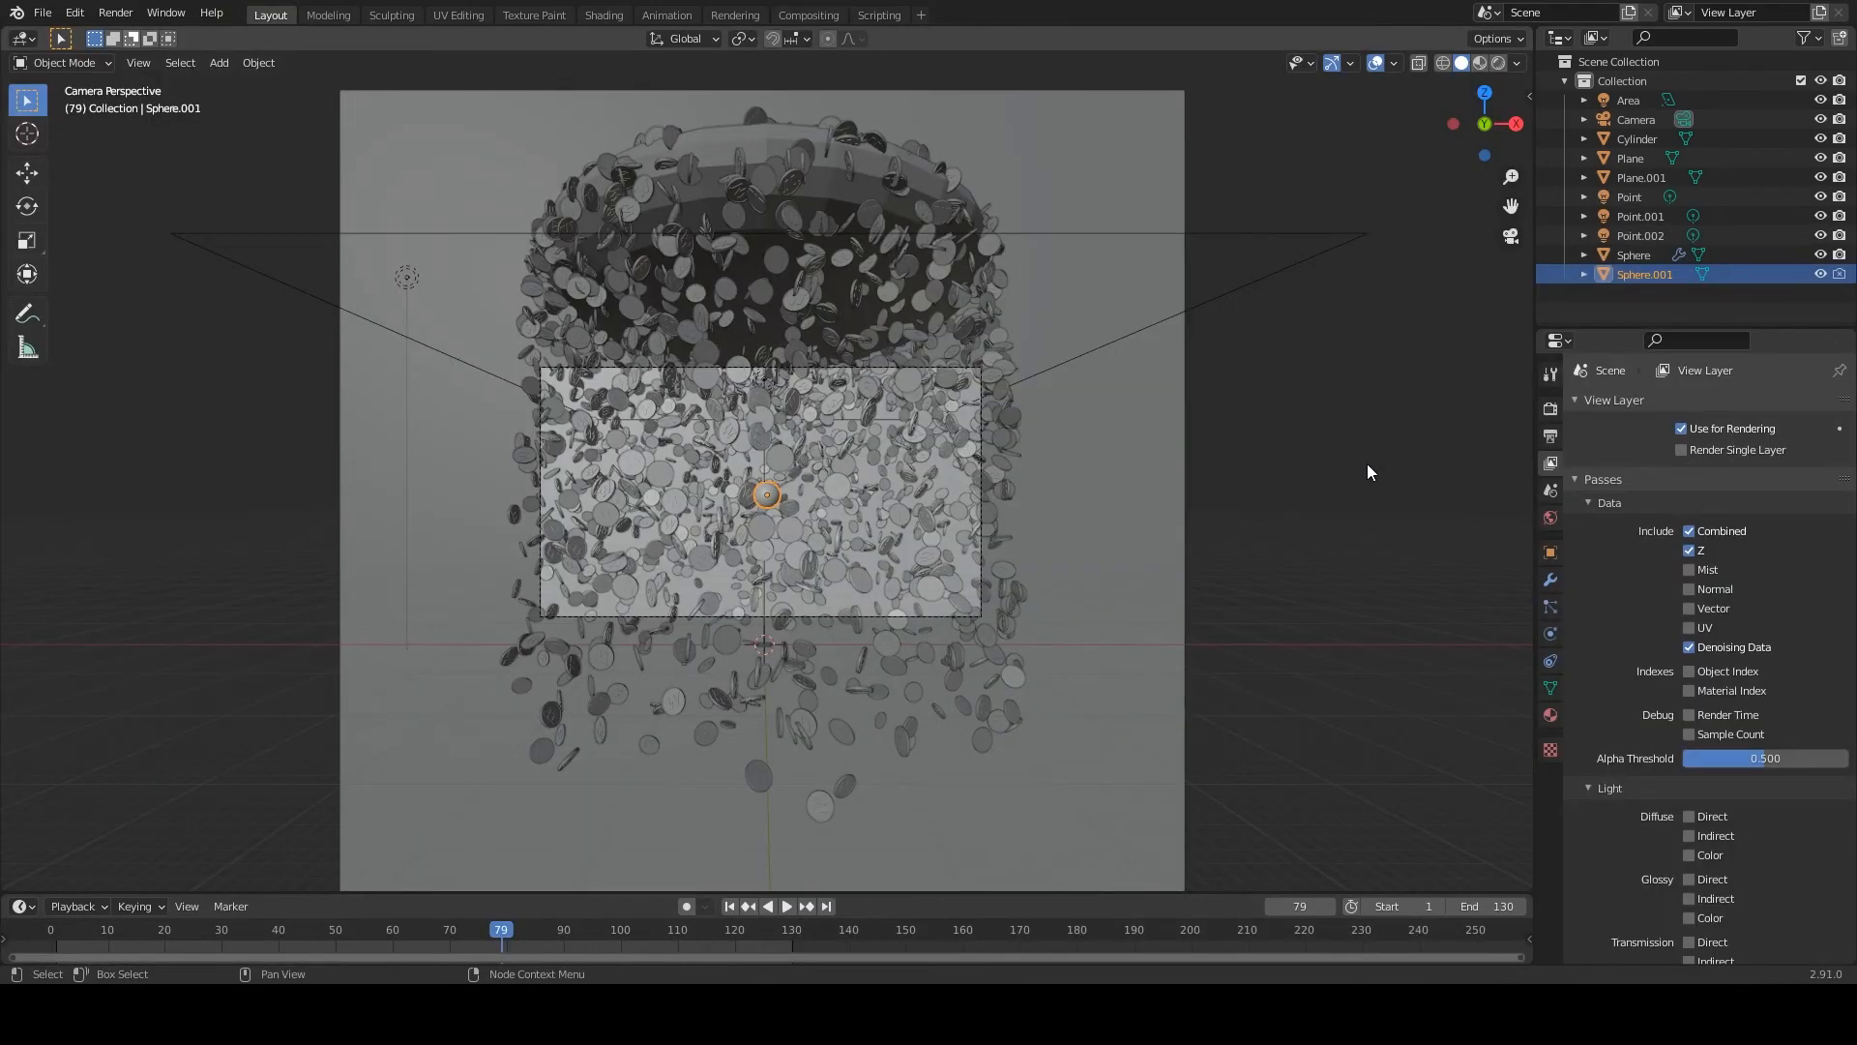
pyautogui.click(1551, 408)
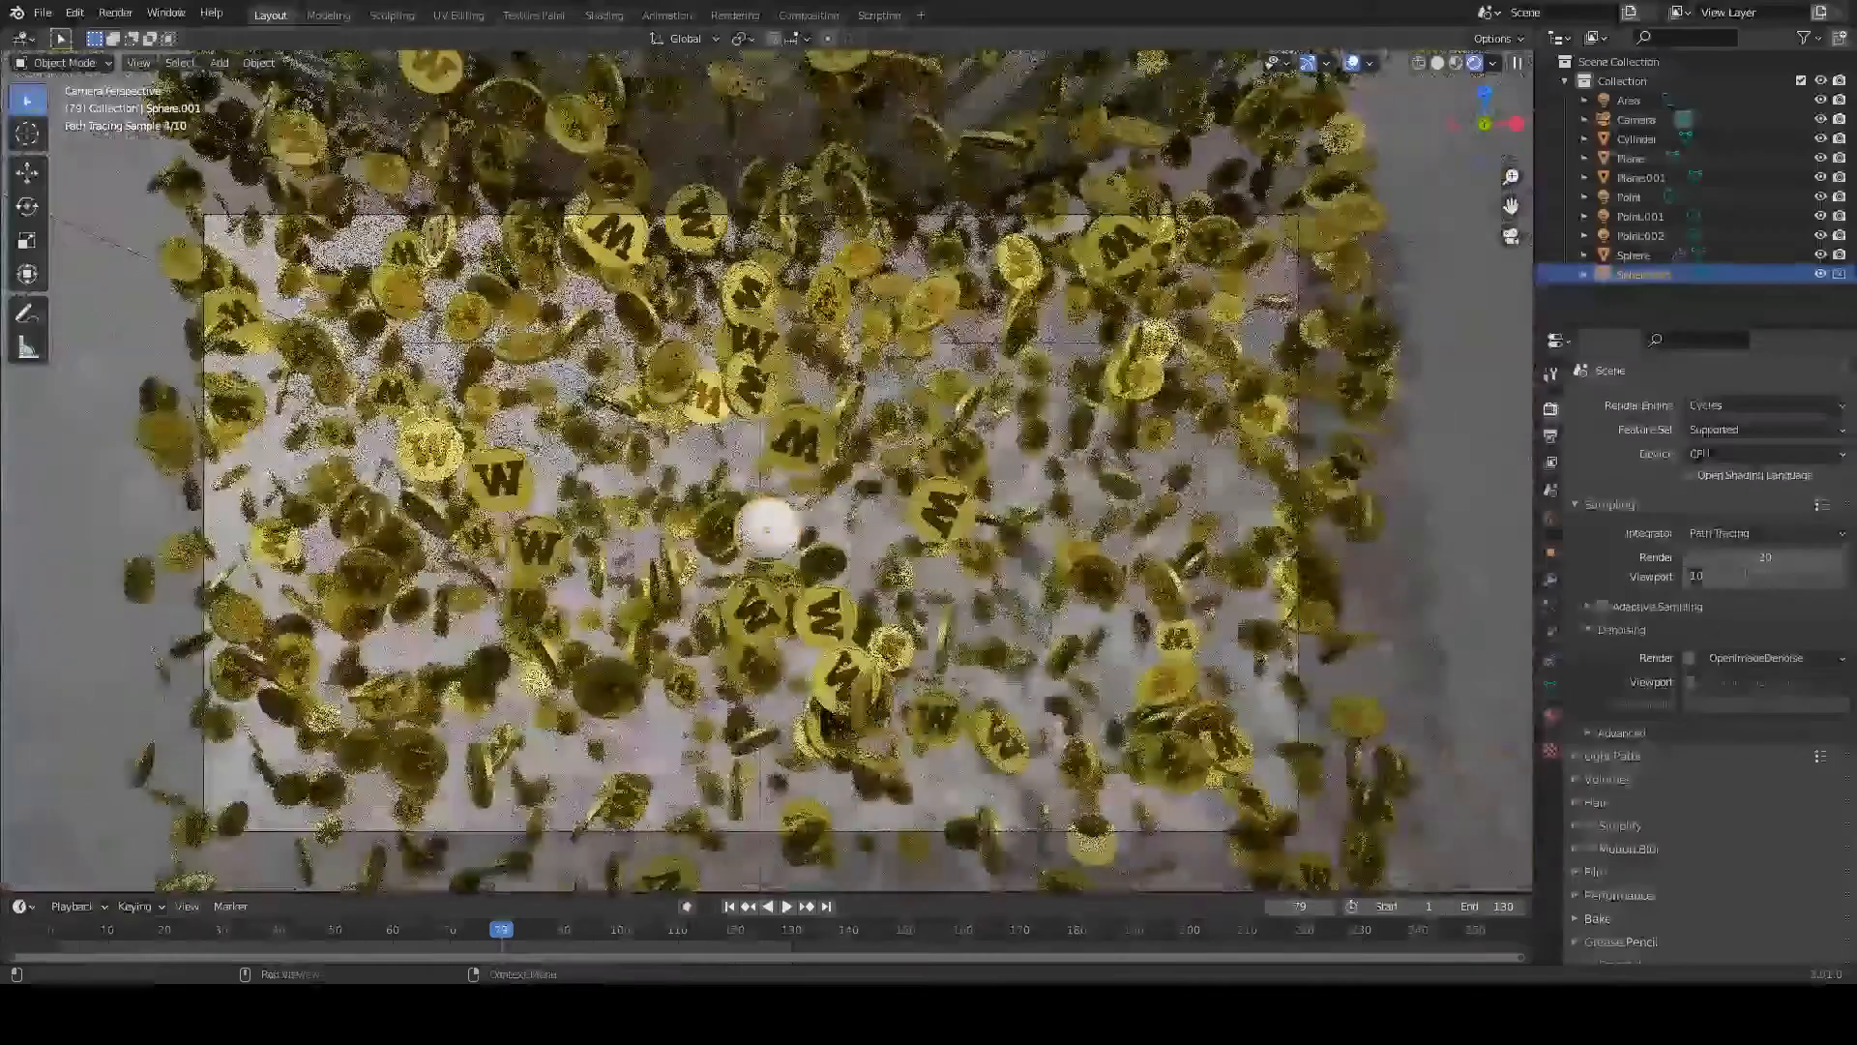